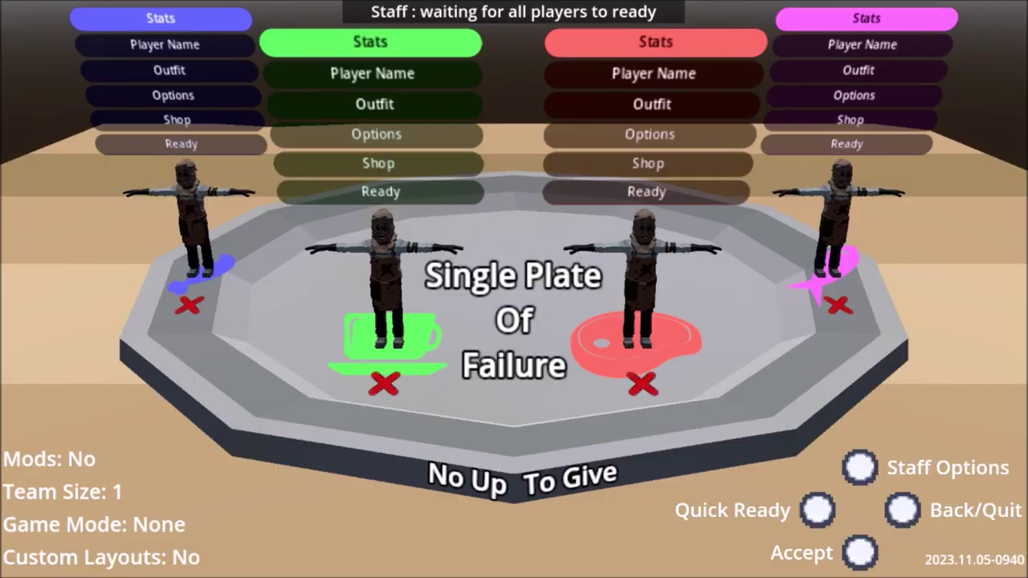
Move the highlight in all four player menus down from Stats to Player Name.
{"action": "key", "text": "Down"}
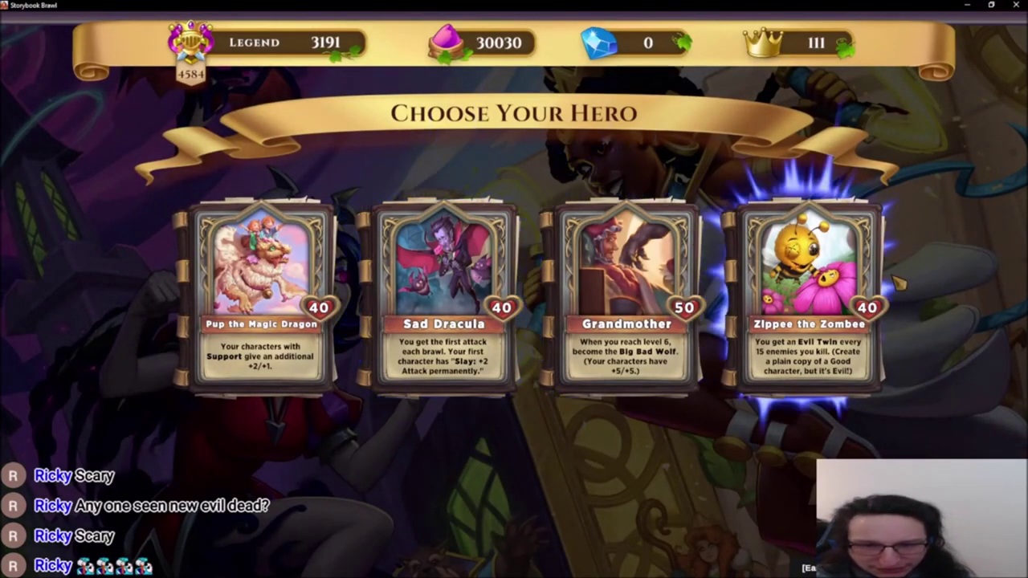
Lock in Zippee the Zombee as hero, recruit a shop card to the board, and confirm a treasure.
{"action": "left_click", "coordinate": [807, 289]}
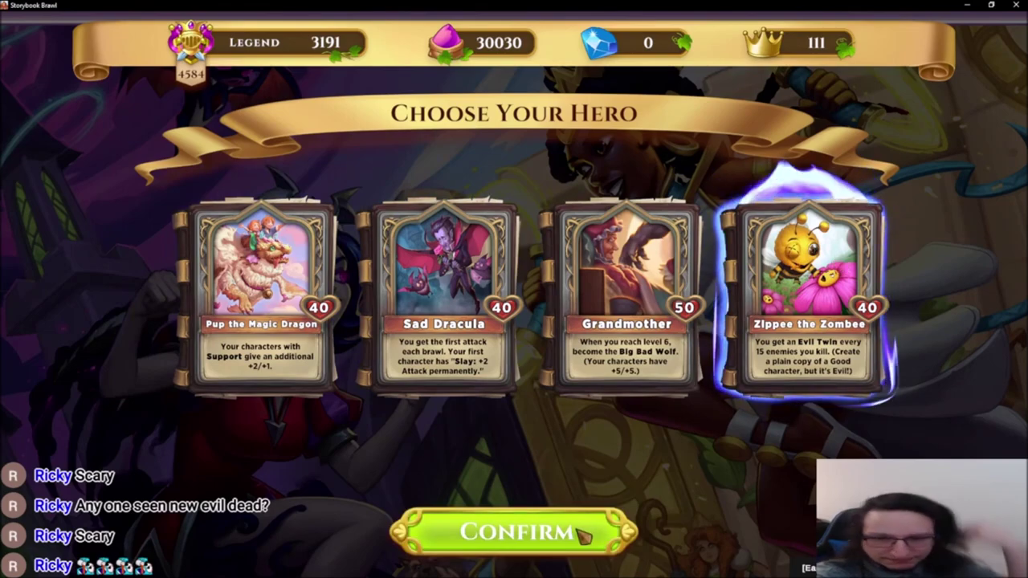
{"action": "left_click", "coordinate": [580, 535]}
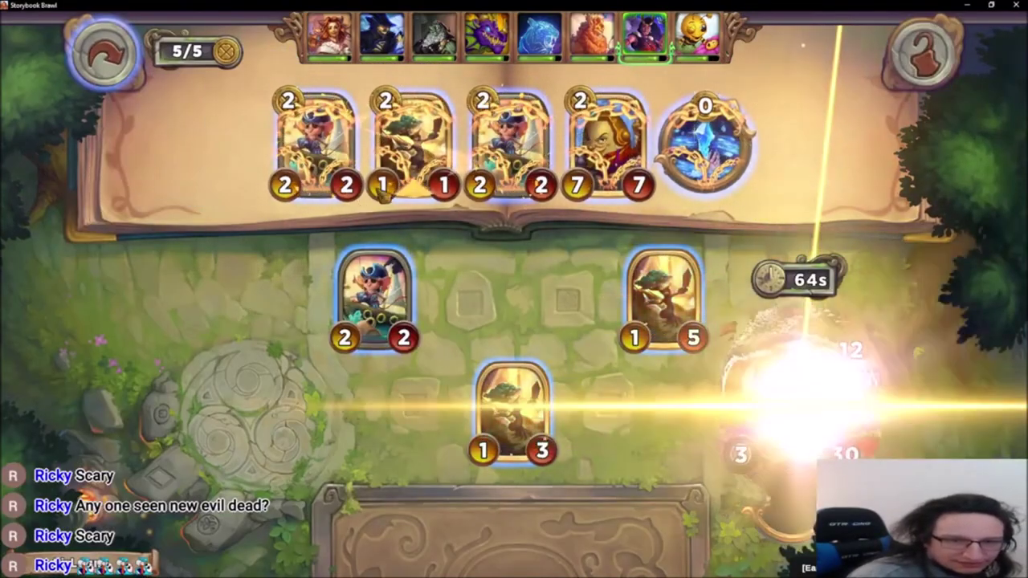
{"action": "mouse_move", "coordinate": [417, 145]}
{"action": "left_mouse_down"}
{"action": "mouse_move", "coordinate": [440, 250]}
{"action": "mouse_move", "coordinate": [471, 296]}
{"action": "left_mouse_up"}
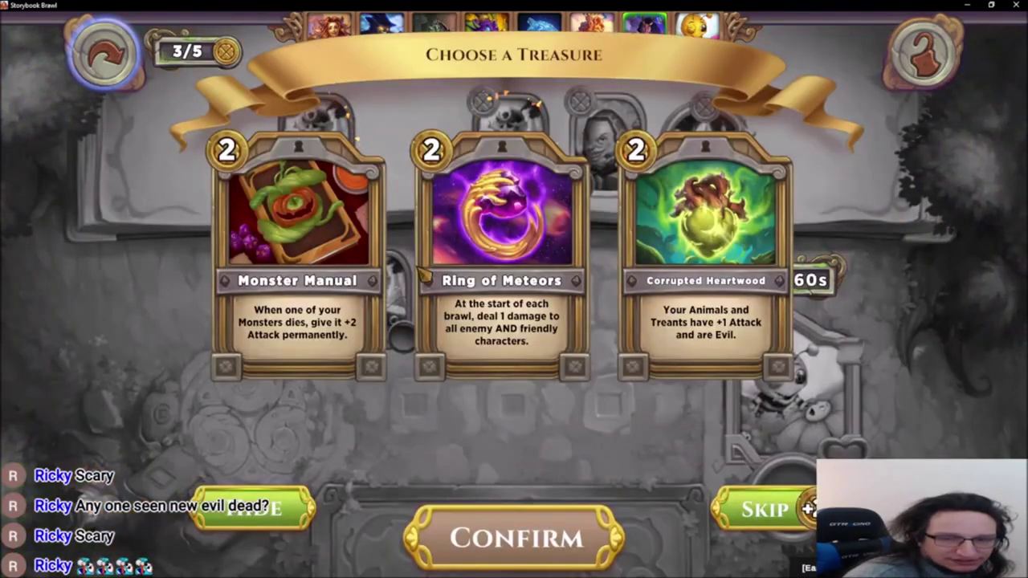
{"action": "left_click", "coordinate": [755, 502]}
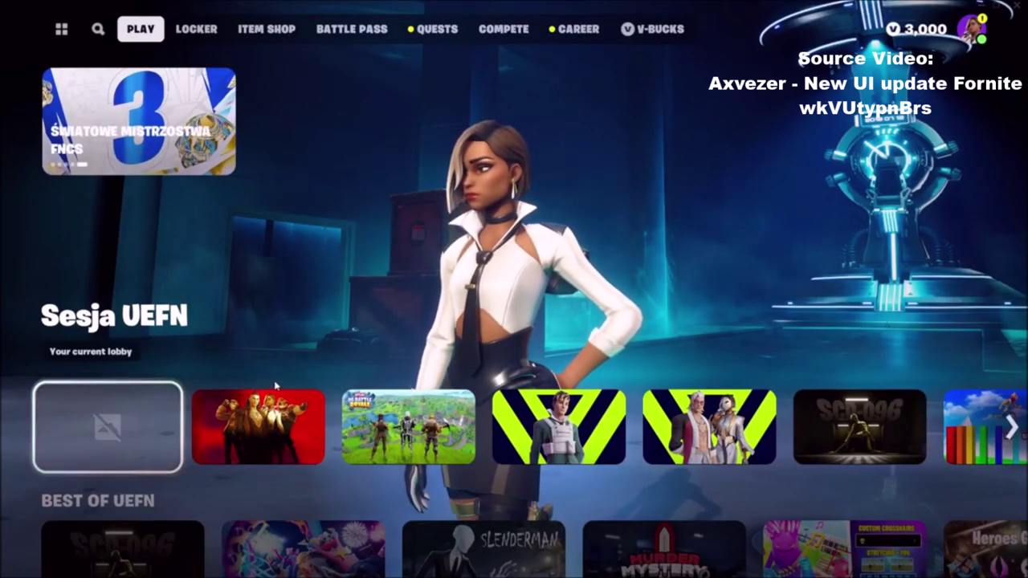
Browse the Zero Build lobby mode, the locker loadout preset and the item shop listings.
{"action": "left_click", "coordinate": [273, 401]}
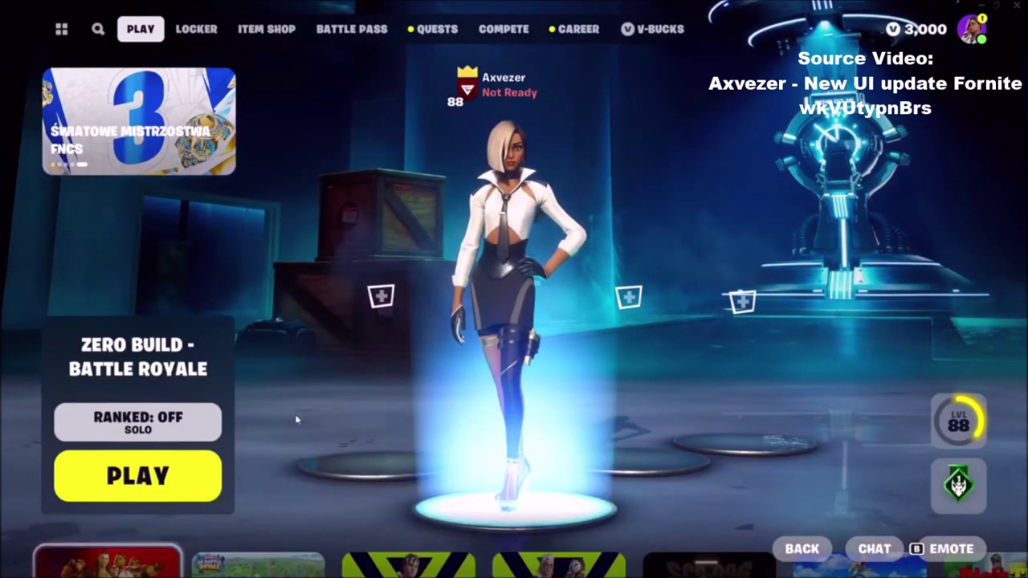
{"action": "scroll", "coordinate": [301, 515], "scroll_direction": "down", "scroll_amount": 1}
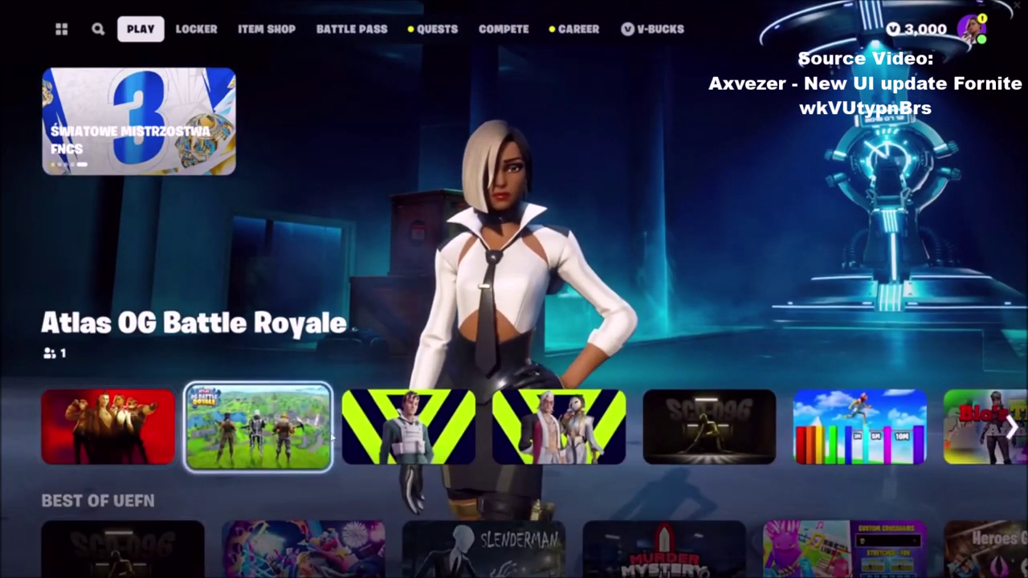
{"action": "scroll", "coordinate": [312, 433], "scroll_direction": "down", "scroll_amount": 1}
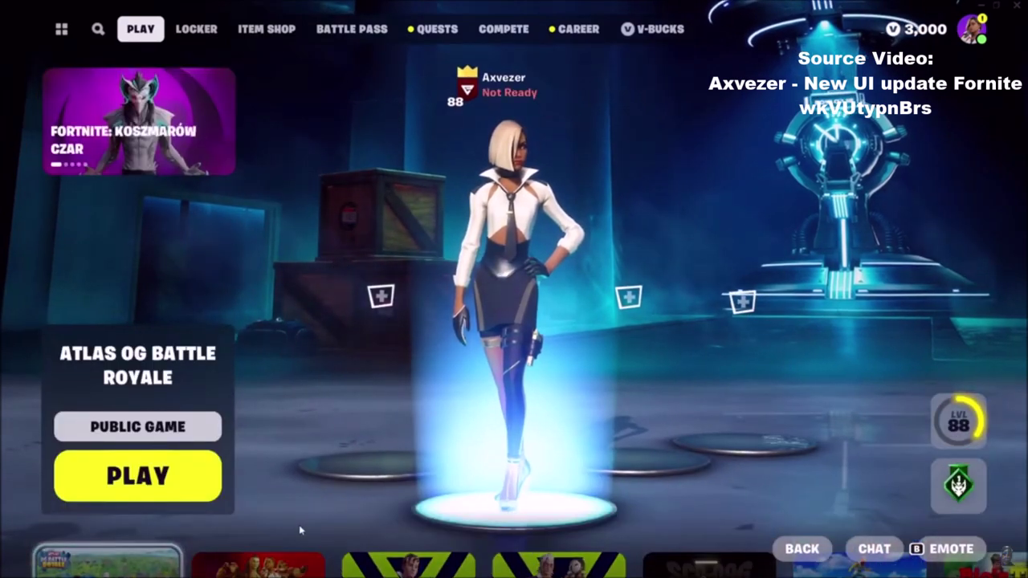
{"action": "left_click", "coordinate": [193, 30]}
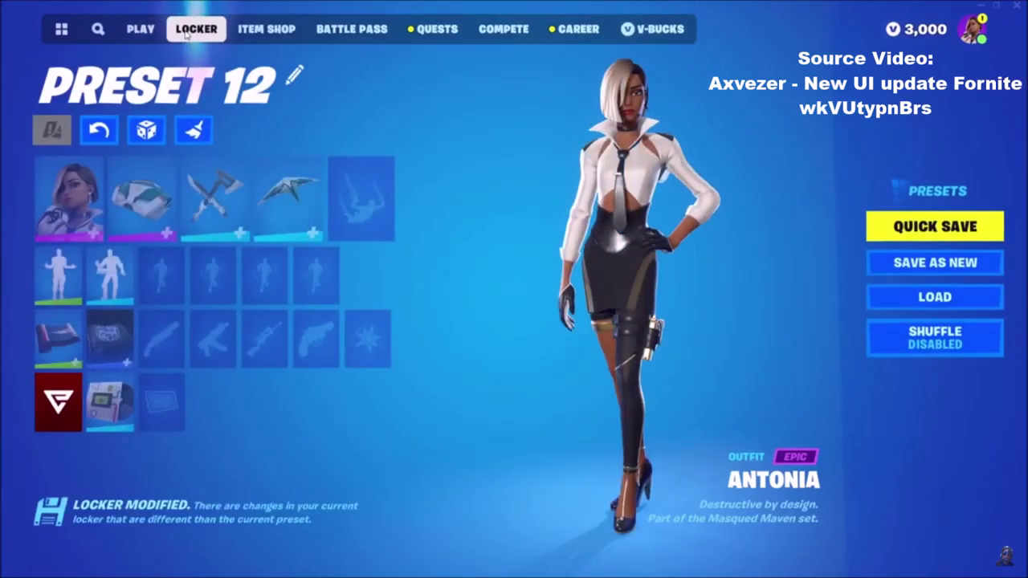
{"action": "left_click", "coordinate": [267, 29]}
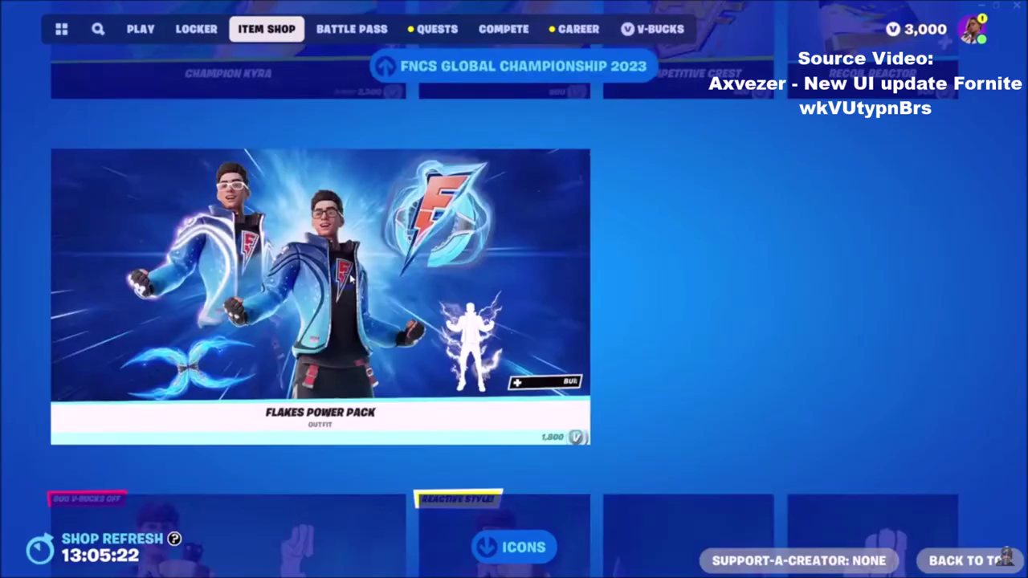
{"action": "scroll", "coordinate": [350, 277], "scroll_direction": "down", "scroll_amount": 3}
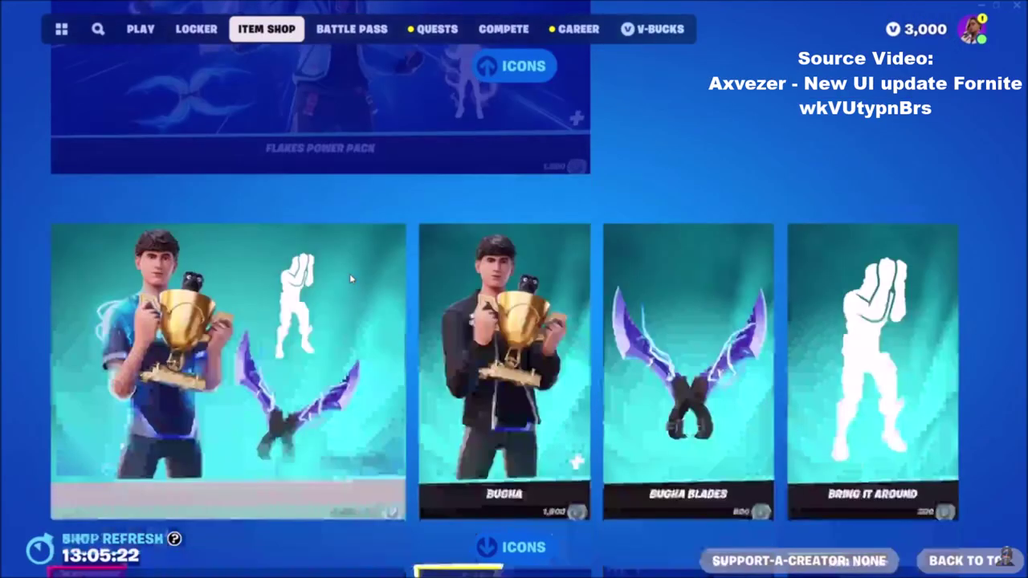
{"action": "scroll", "coordinate": [350, 276], "scroll_direction": "down", "scroll_amount": 3}
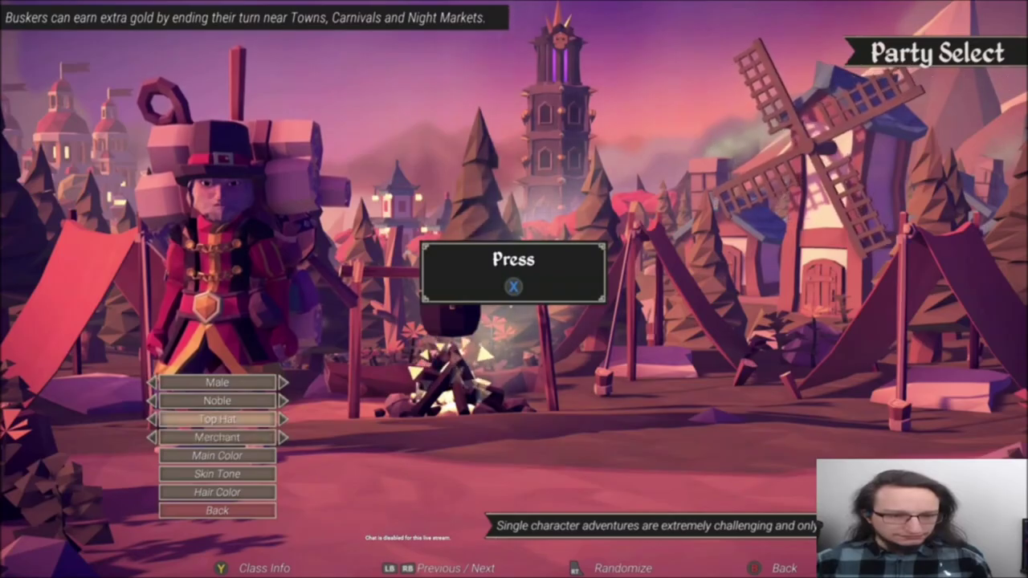
Cycle the left character's hat options until it wears a Top Hat.
{"action": "key", "text": "Right"}
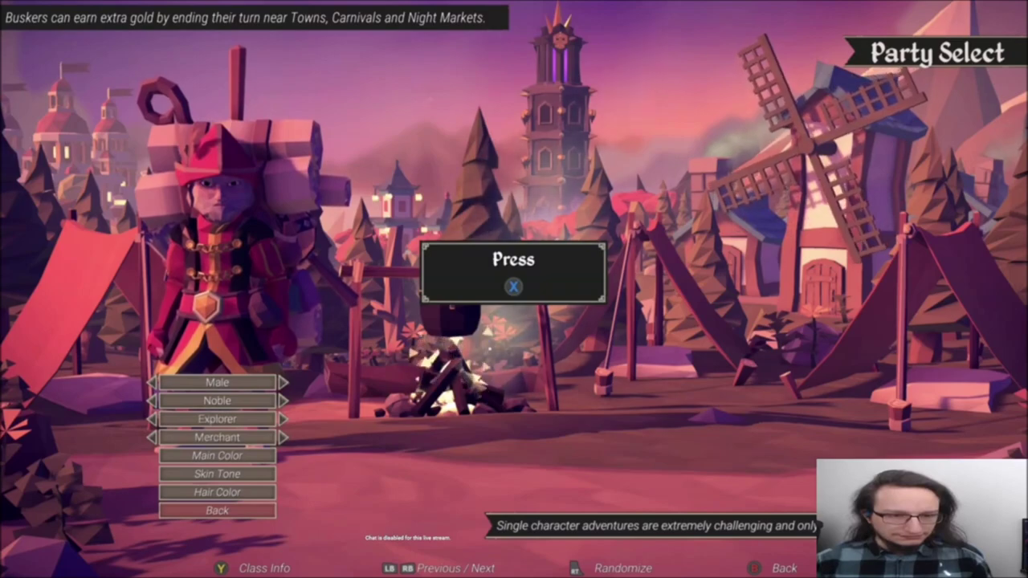
{"action": "key", "text": "Right"}
{"action": "key", "text": "Right"}
{"action": "key", "text": "Right"}
{"action": "key", "text": "Right"}
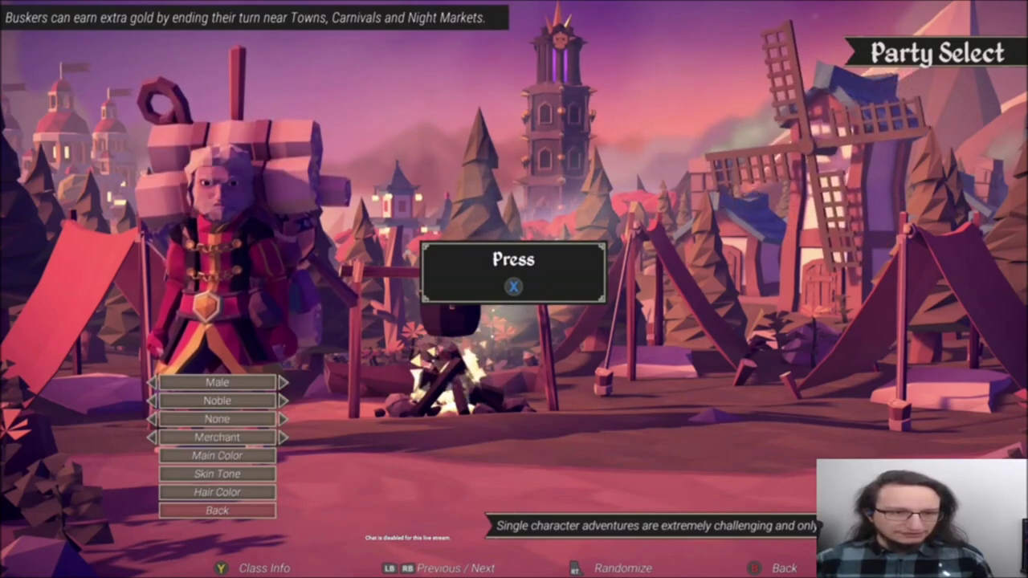
{"action": "key", "text": "Right"}
{"action": "key", "text": "Right"}
{"action": "key", "text": "Right"}
{"action": "key", "text": "Left"}
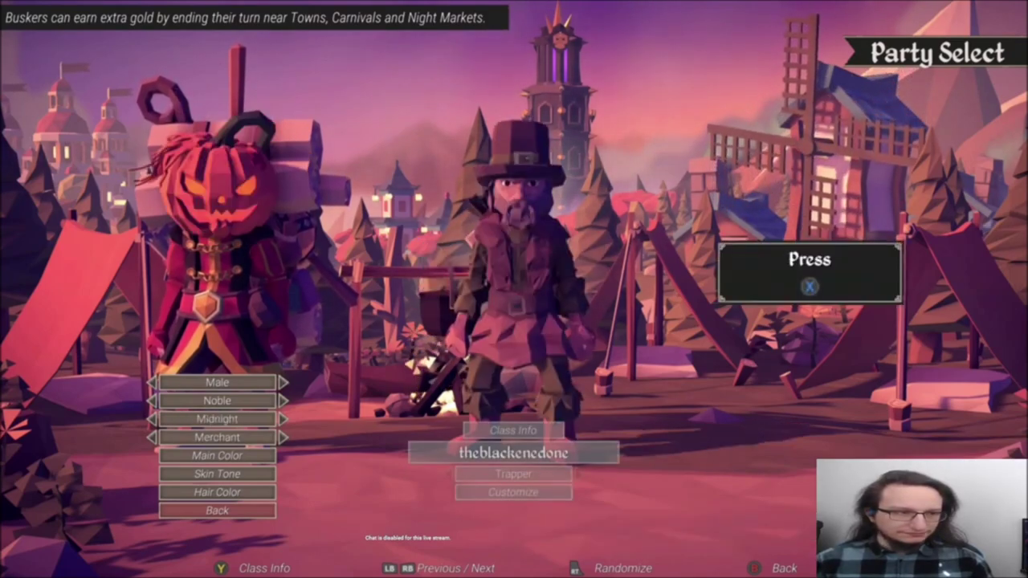
{"action": "key", "text": "Left"}
{"action": "key", "text": "Left"}
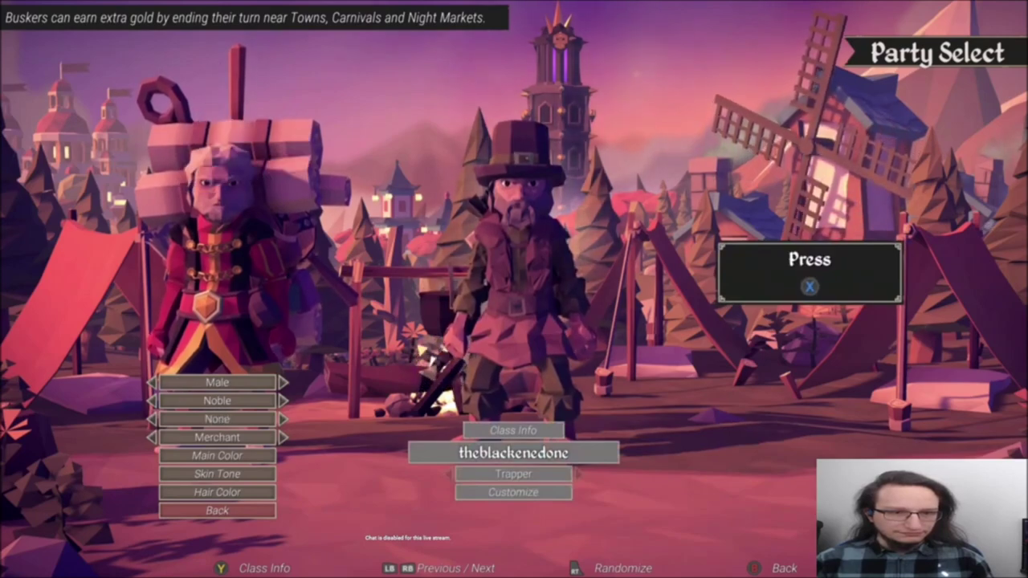
{"action": "key", "text": "Left"}
Switch the left character's backpack to Noble and open its Main Color choices.
{"action": "key", "text": "Down"}
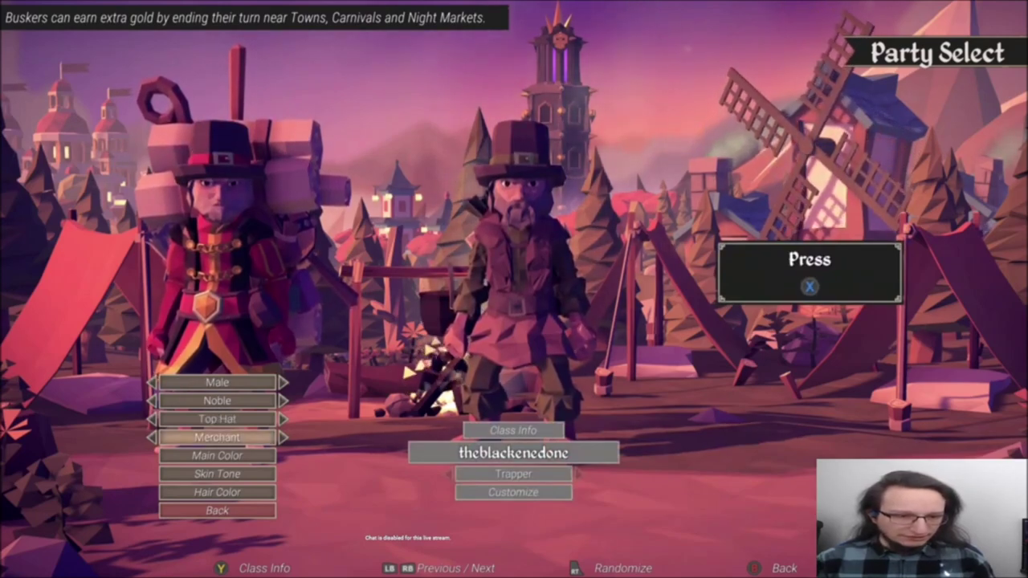
{"action": "key", "text": "Left"}
{"action": "key", "text": "Left"}
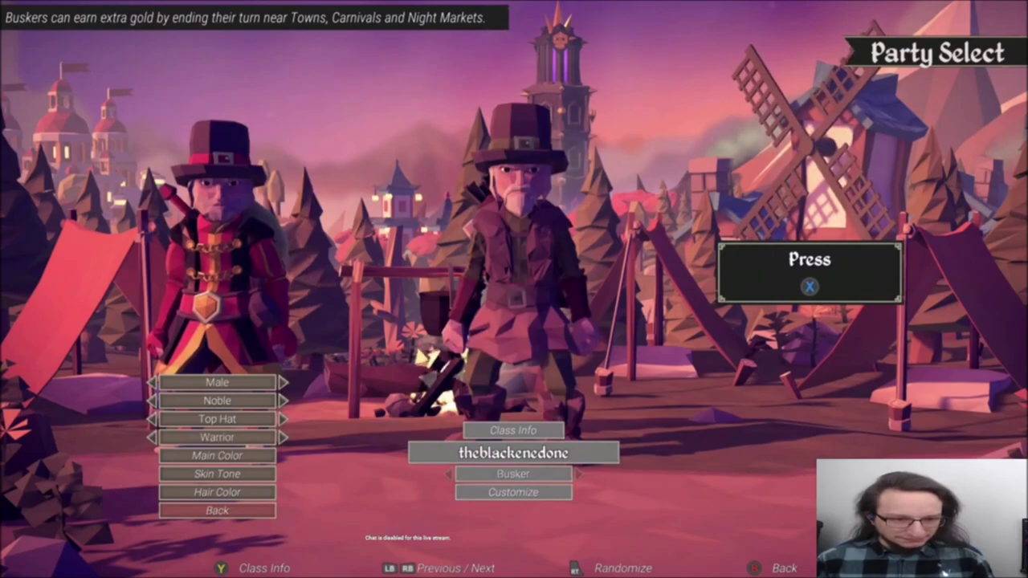
{"action": "key", "text": "Left"}
{"action": "key", "text": "Left"}
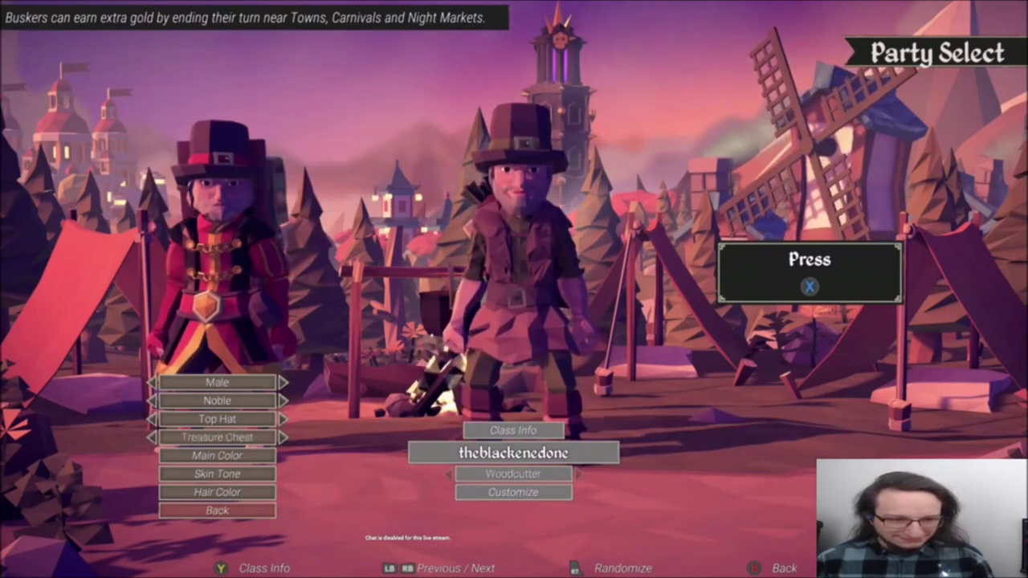
{"action": "key", "text": "Left"}
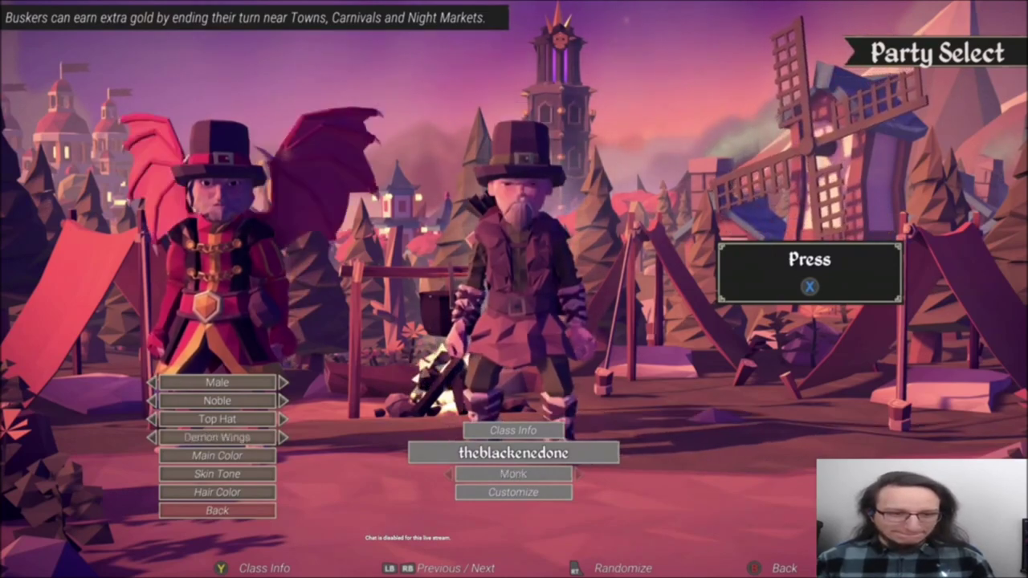
{"action": "key", "text": "Left"}
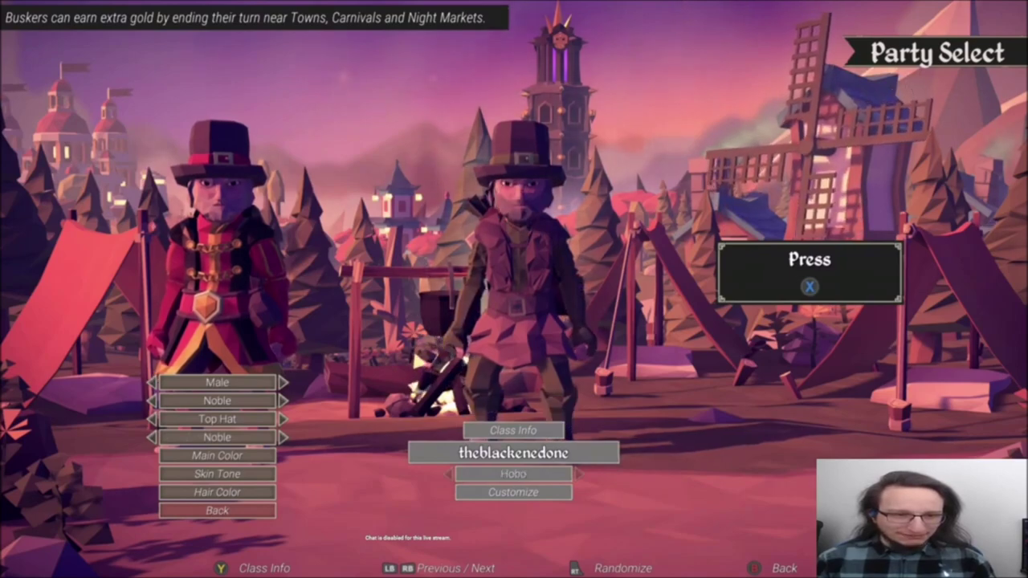
{"action": "key", "text": "Return"}
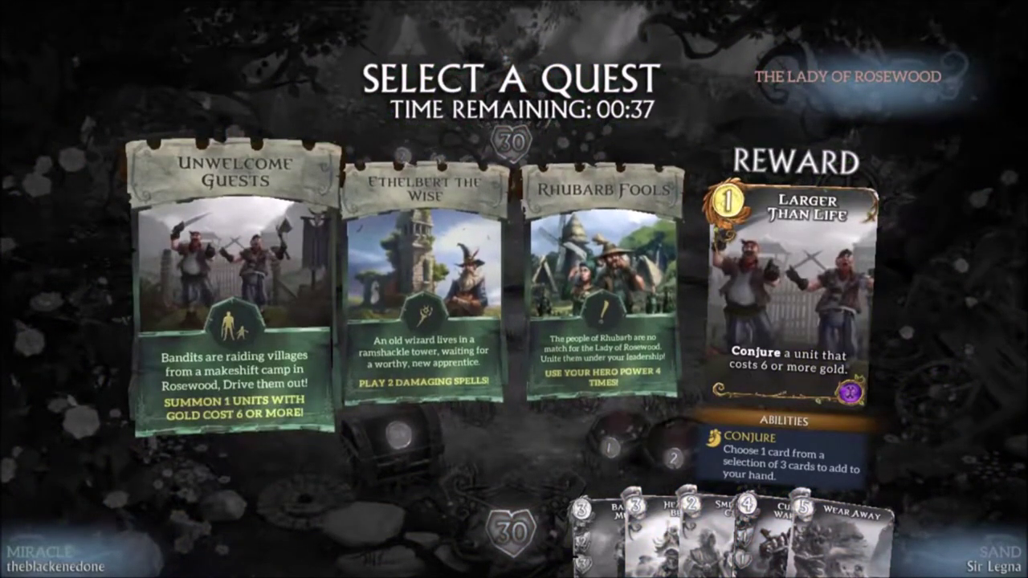
Accept the Ethelbert the Wise quest and collect the completed daily bounty reward.
{"action": "left_click", "coordinate": [424, 273]}
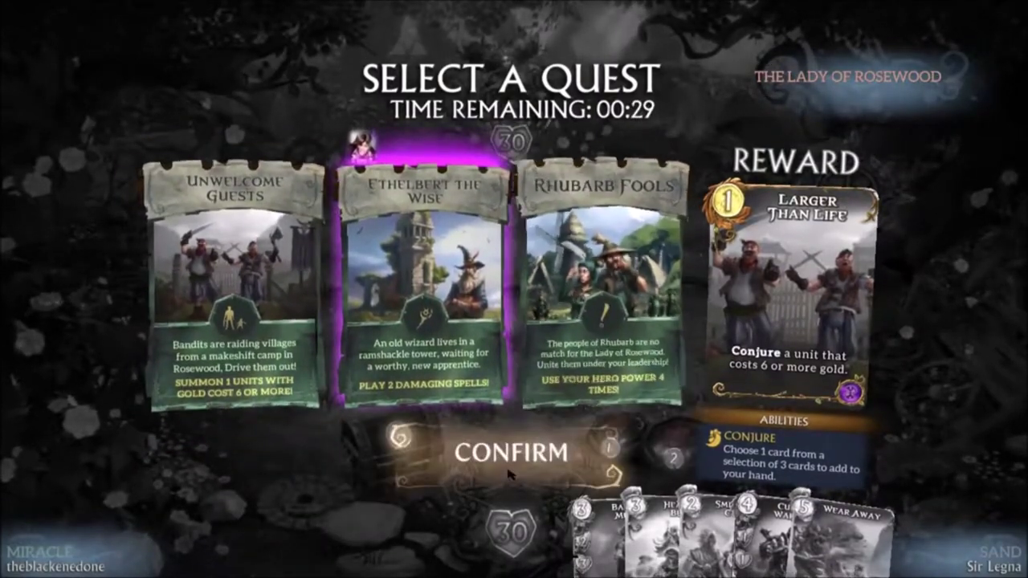
{"action": "left_click", "coordinate": [539, 453]}
{"action": "left_click", "coordinate": [608, 359]}
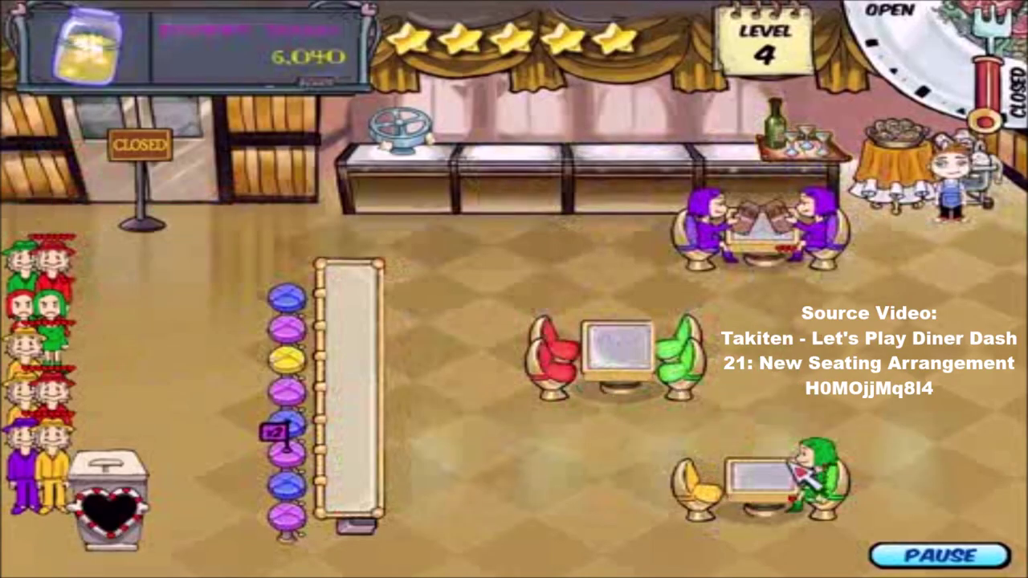
Drag the queued customers, including the yellow guest and purple/yellow pair, onto counter stools.
{"action": "mouse_move", "coordinate": [48, 309]}
{"action": "left_mouse_down"}
{"action": "mouse_move", "coordinate": [82, 329]}
{"action": "mouse_move", "coordinate": [289, 297]}
{"action": "left_mouse_up"}
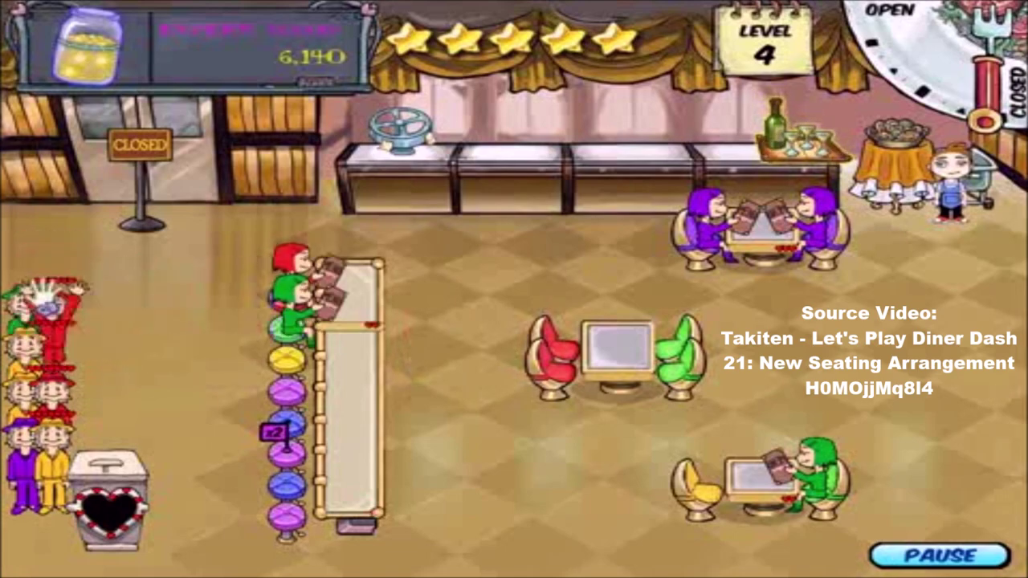
{"action": "left_click_drag", "start_coordinate": [40, 265], "coordinate": [506, 370]}
{"action": "left_click_drag", "start_coordinate": [45, 385], "coordinate": [289, 369]}
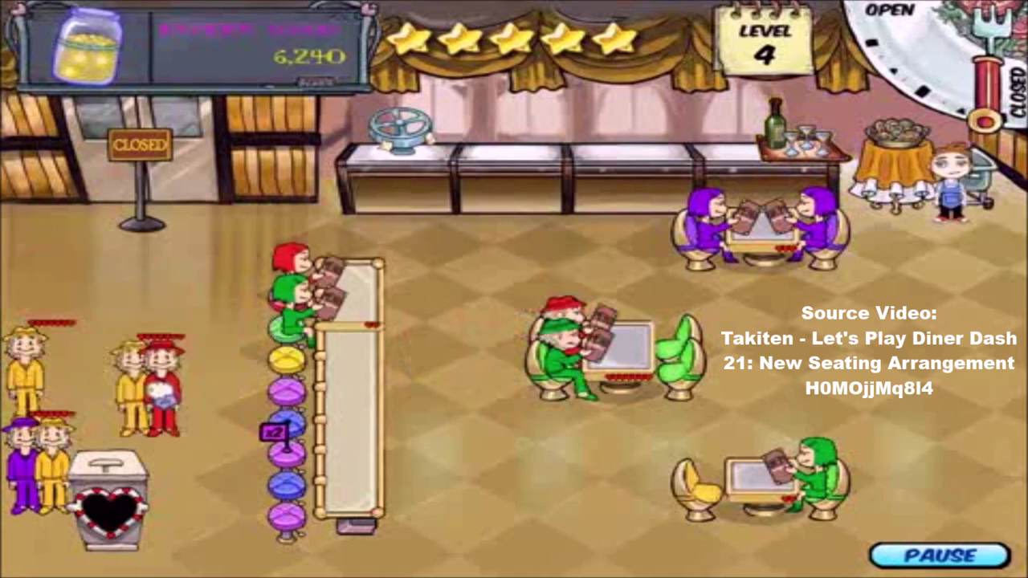
{"action": "left_click_drag", "start_coordinate": [24, 361], "coordinate": [289, 378]}
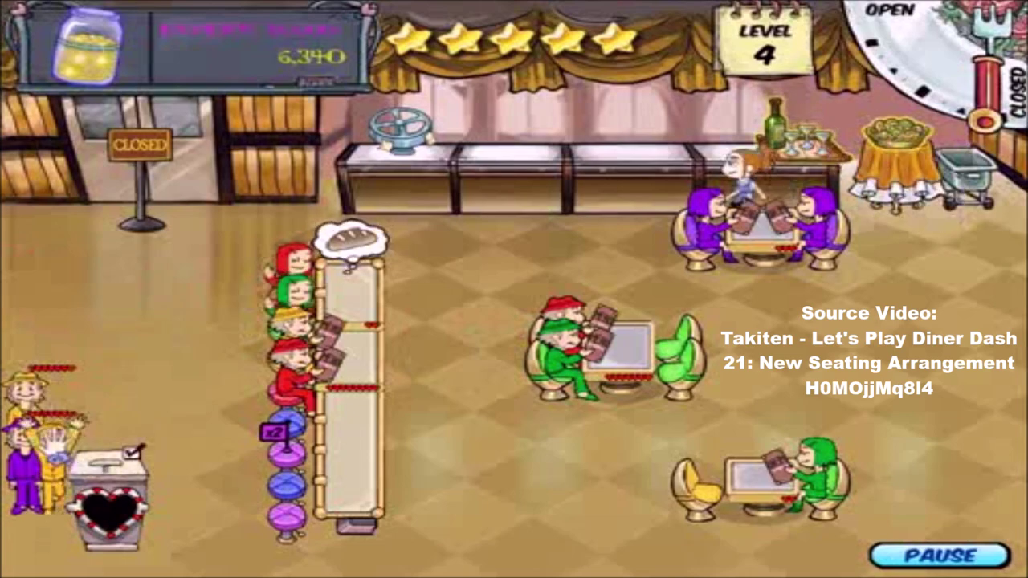
{"action": "left_click_drag", "start_coordinate": [40, 466], "coordinate": [289, 449]}
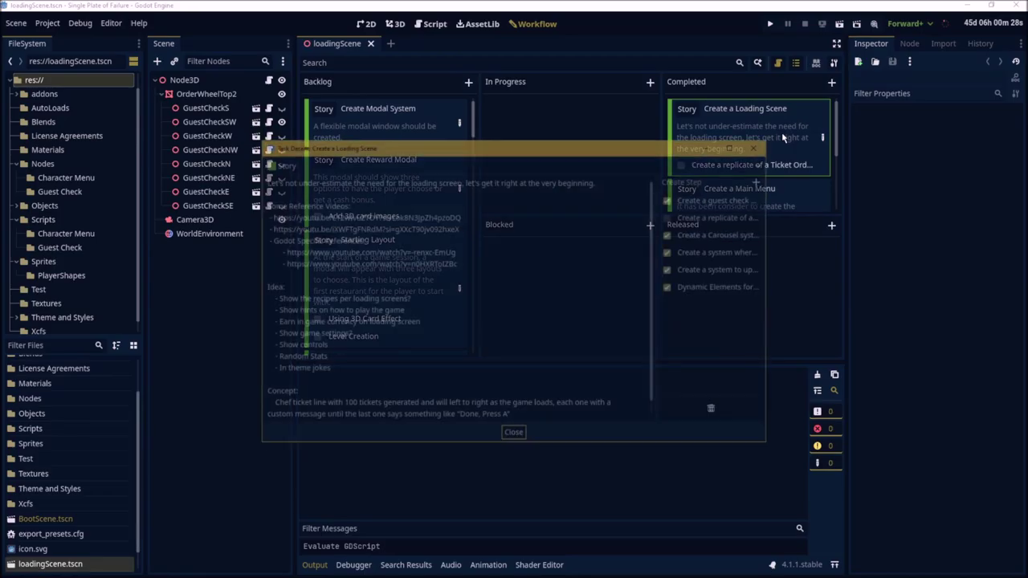
{"action": "scroll", "coordinate": [446, 212], "scroll_direction": "down", "scroll_amount": 1}
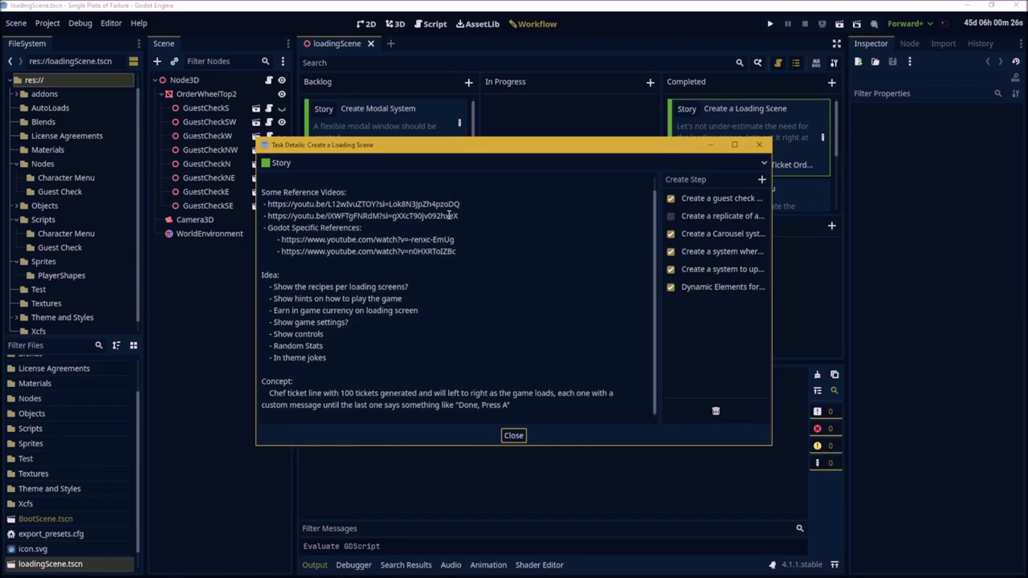
{"action": "scroll", "coordinate": [451, 225], "scroll_direction": "up", "scroll_amount": 1}
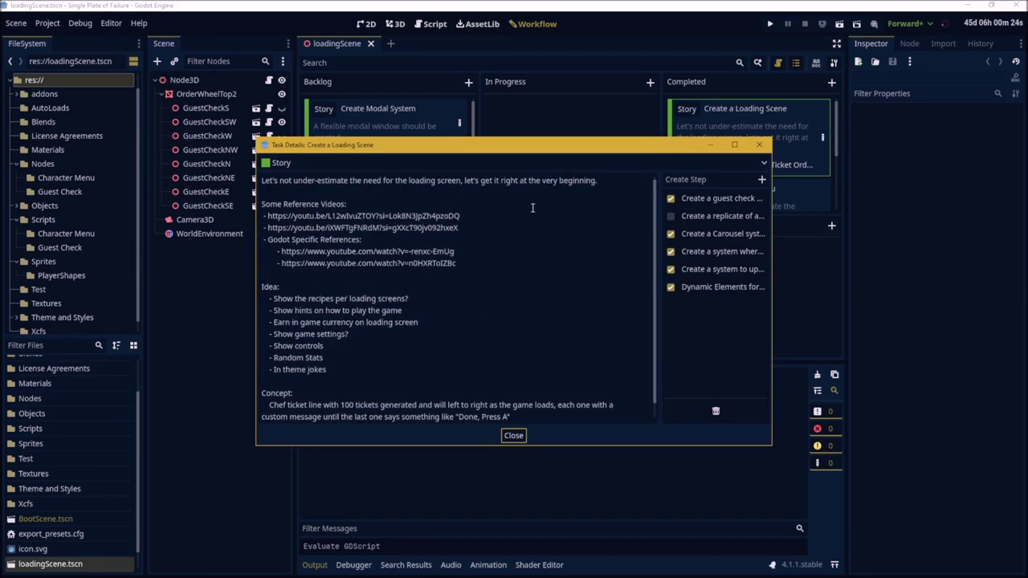
{"action": "scroll", "coordinate": [506, 307], "scroll_direction": "down", "scroll_amount": 1}
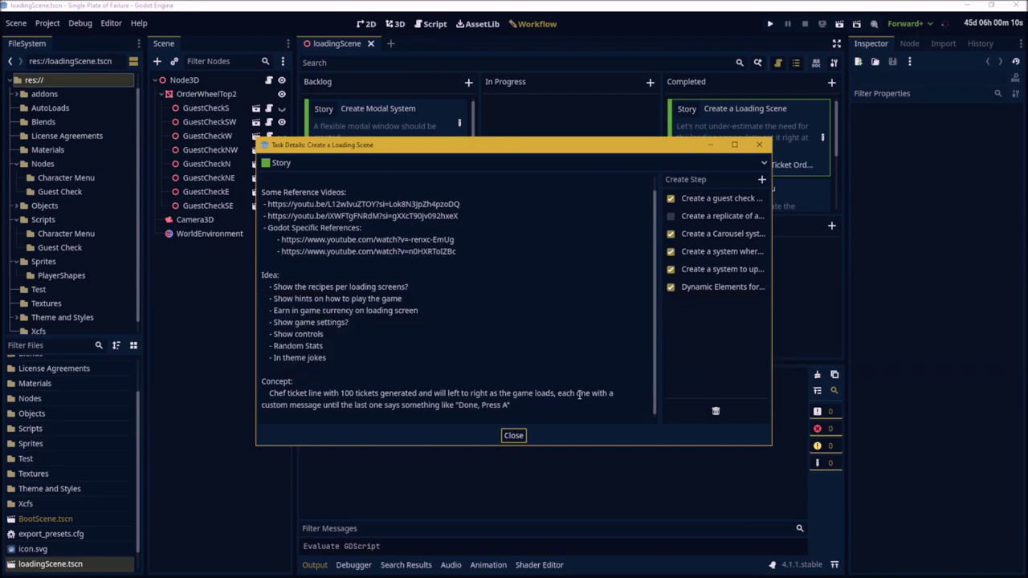
Dismiss the Create a Loading Scene Task Details dialog to return to the board.
{"action": "left_click", "coordinate": [514, 436]}
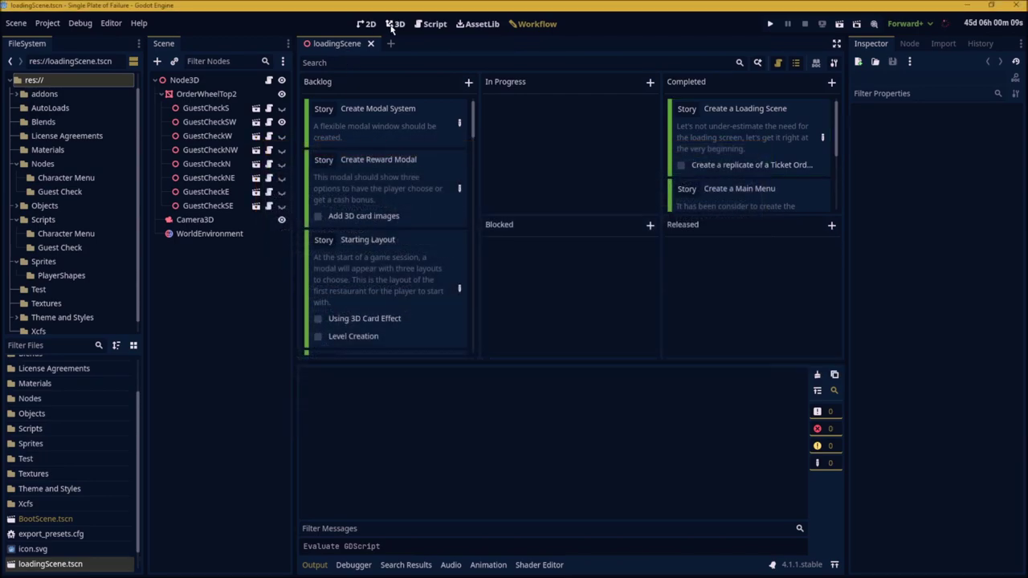
Switch to the 3D view and orbit around the order wheel ring.
{"action": "left_click", "coordinate": [394, 24]}
{"action": "middle_click_drag", "start_coordinate": [450, 233], "coordinate": [506, 245]}
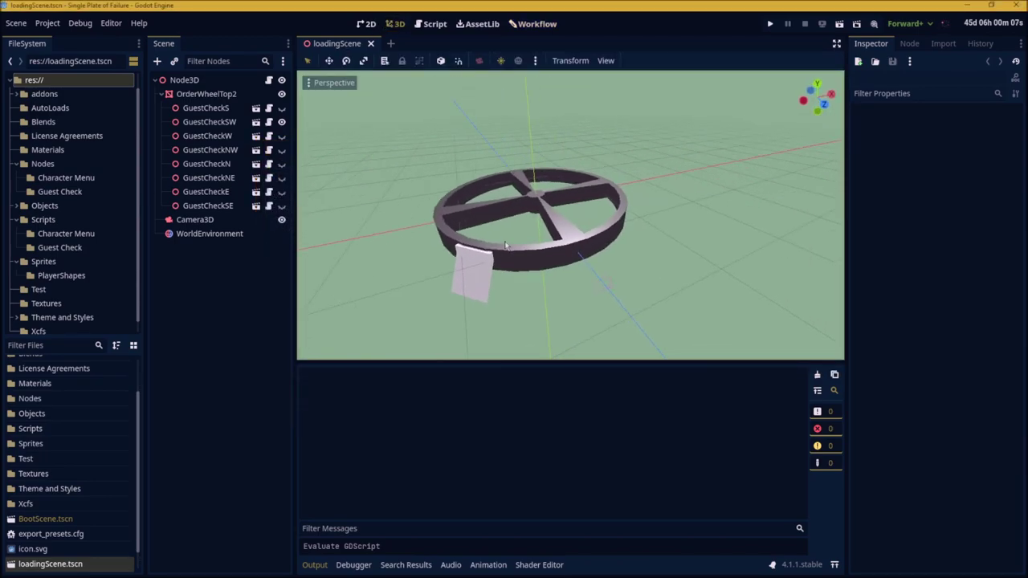
{"action": "scroll", "coordinate": [505, 245], "scroll_direction": "up", "scroll_amount": 3}
{"action": "middle_click_drag", "start_coordinate": [505, 245], "coordinate": [562, 241]}
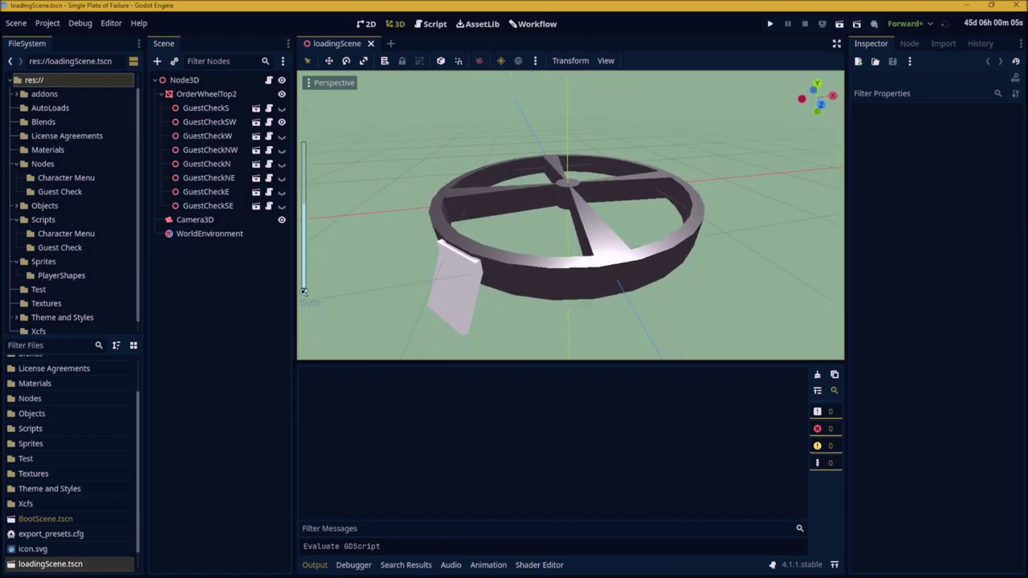
Open the GuestCheck, GuestCheckViewportSprite and GuestCheckGUI scenes.
{"action": "left_click", "coordinate": [269, 108]}
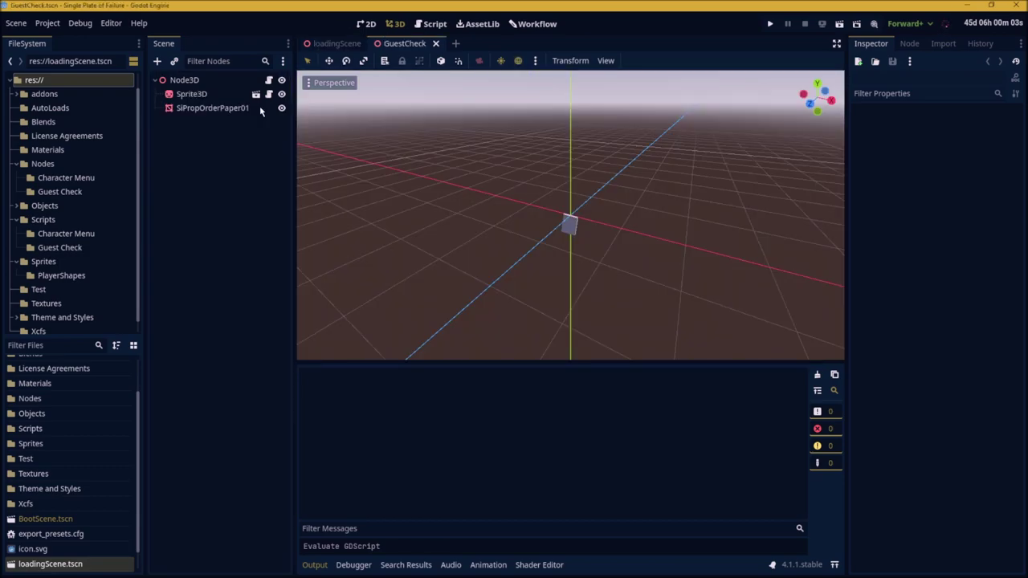
{"action": "mouse_move", "coordinate": [334, 126]}
{"action": "right_mouse_down"}
{"action": "mouse_move", "coordinate": [338, 161]}
{"action": "mouse_move", "coordinate": [555, 246]}
{"action": "right_mouse_up"}
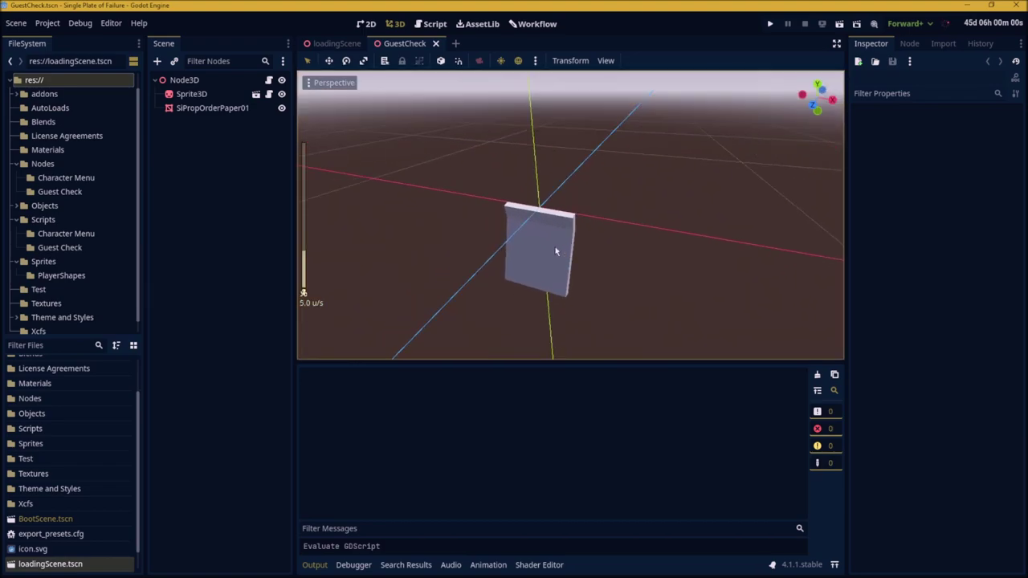
{"action": "left_click", "coordinate": [256, 95]}
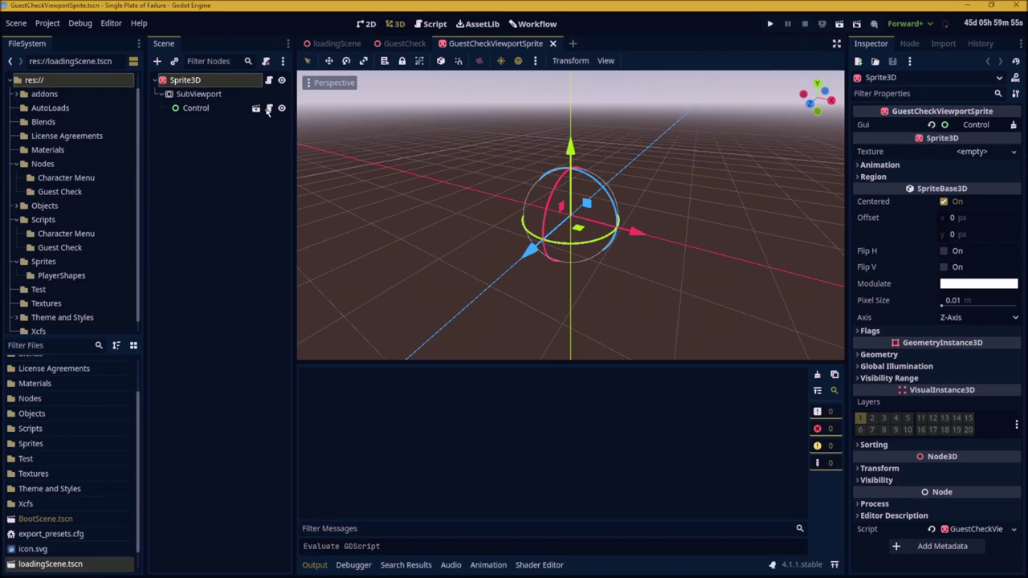
{"action": "left_click", "coordinate": [256, 108]}
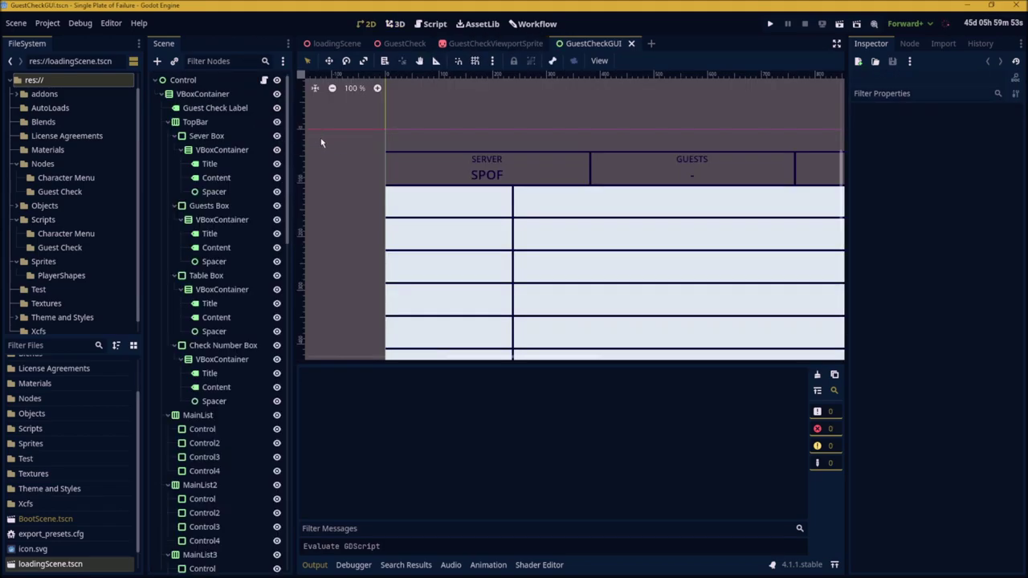
{"action": "scroll", "coordinate": [487, 179], "scroll_direction": "down", "scroll_amount": 2}
{"action": "scroll", "coordinate": [505, 190], "scroll_direction": "down", "scroll_amount": 1}
{"action": "scroll", "coordinate": [615, 172], "scroll_direction": "down", "scroll_amount": 1}
{"action": "scroll", "coordinate": [623, 176], "scroll_direction": "down", "scroll_amount": 1}
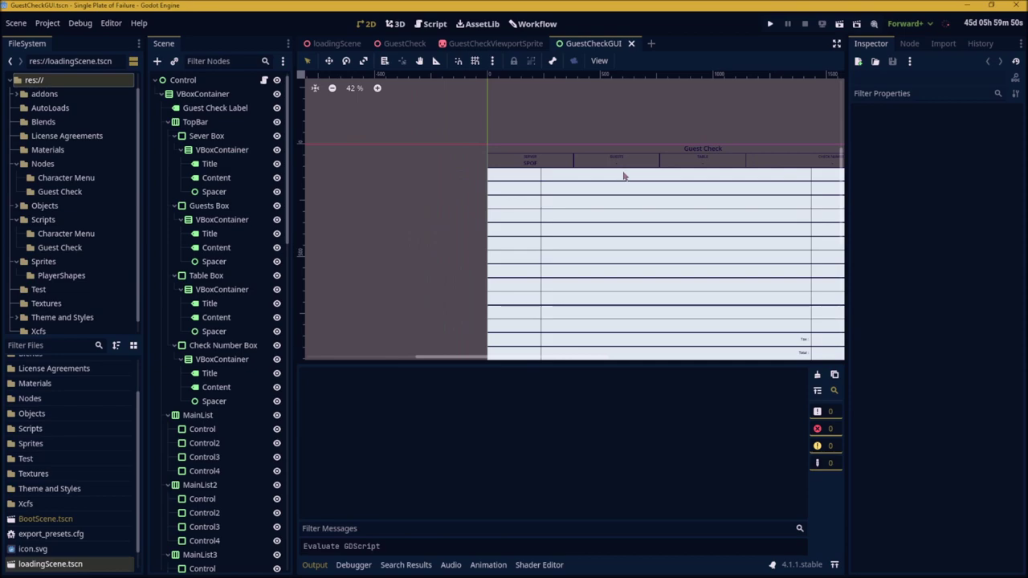
{"action": "left_click_drag", "start_coordinate": [466, 356], "coordinate": [539, 355]}
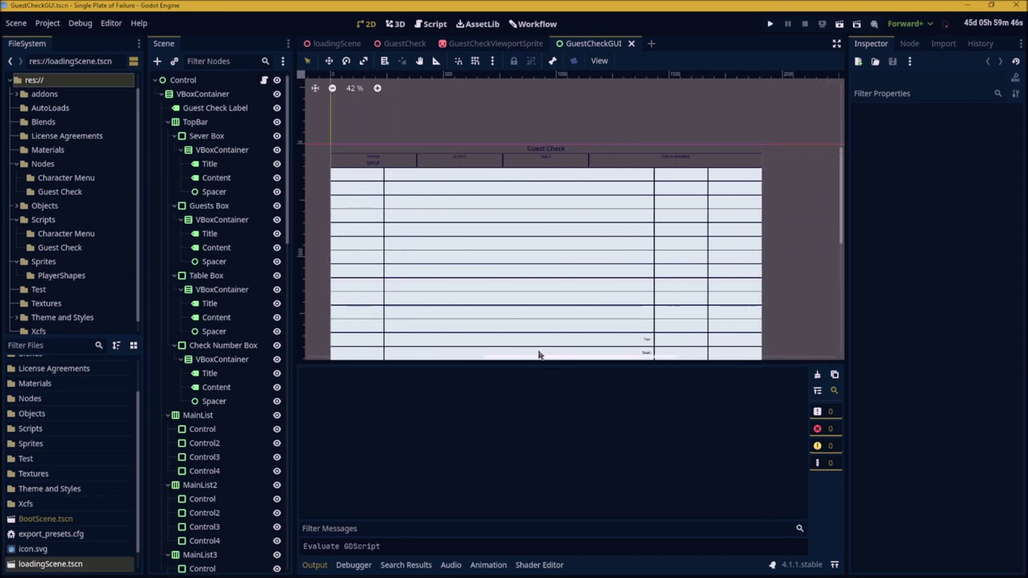
{"action": "left_click_drag", "start_coordinate": [840, 176], "coordinate": [841, 196]}
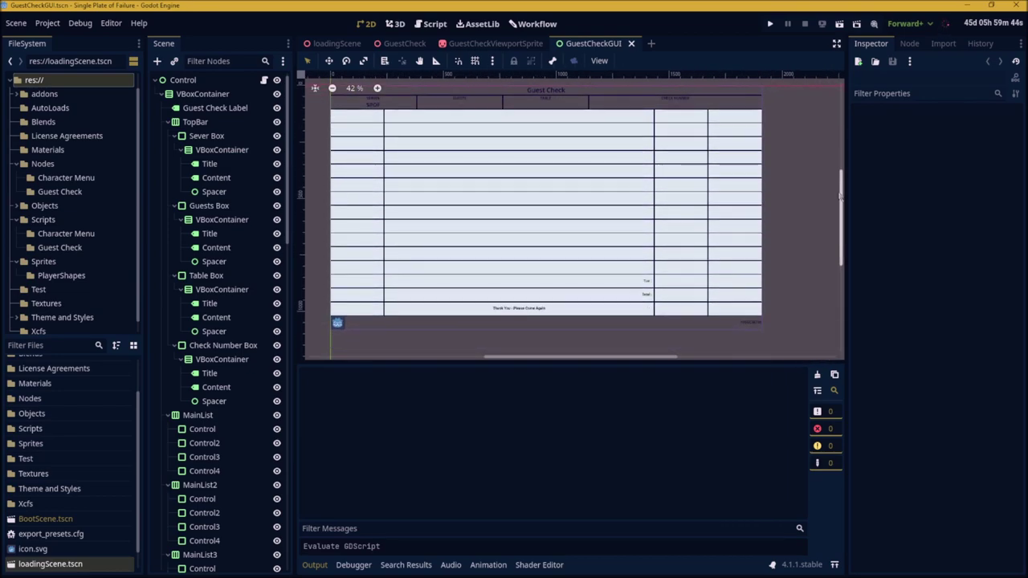
{"action": "scroll", "coordinate": [222, 204], "scroll_direction": "down", "scroll_amount": 5}
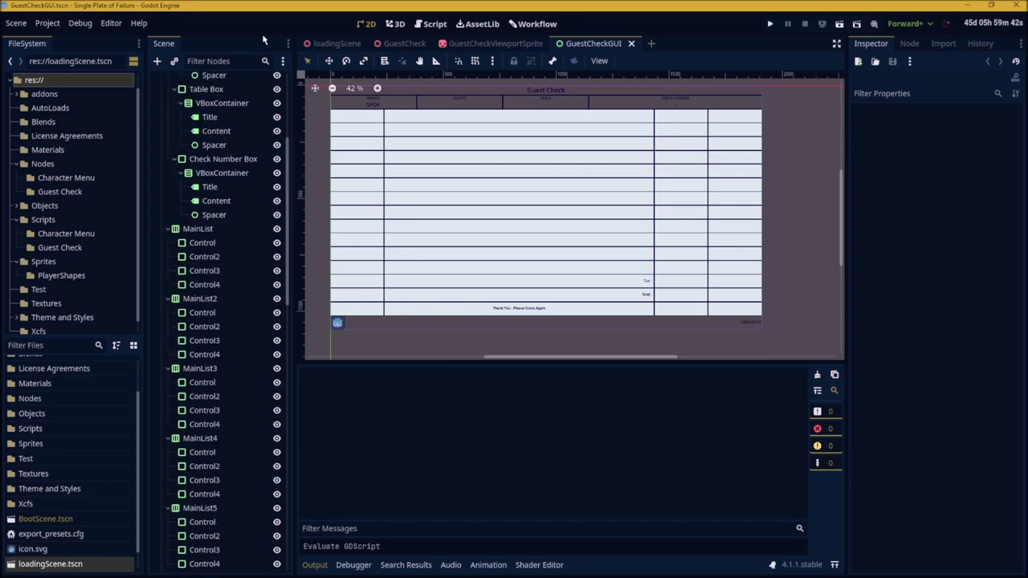
{"action": "scroll", "coordinate": [249, 161], "scroll_direction": "down", "scroll_amount": 5}
{"action": "scroll", "coordinate": [249, 161], "scroll_direction": "down", "scroll_amount": 5}
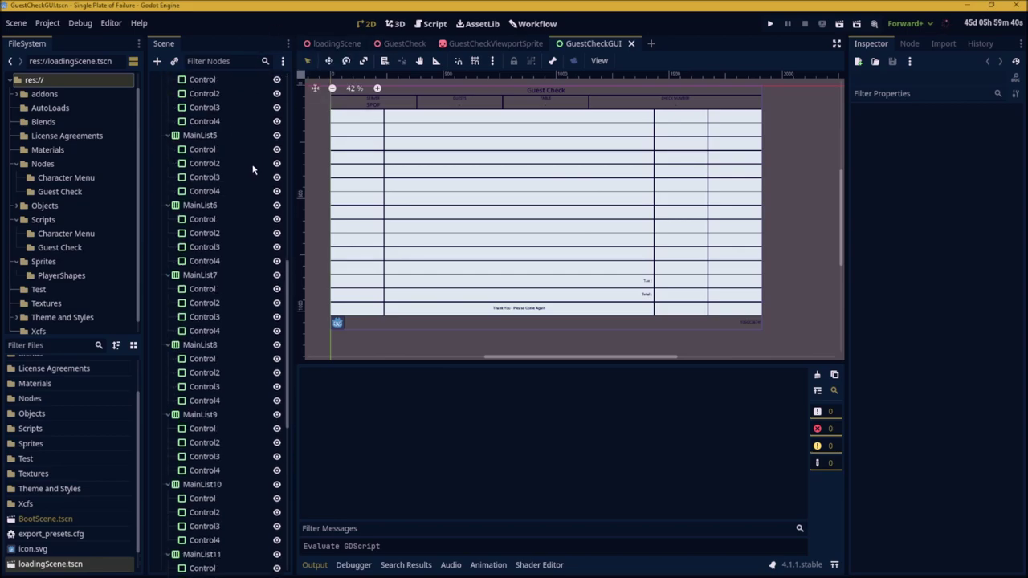
{"action": "scroll", "coordinate": [253, 168], "scroll_direction": "down", "scroll_amount": 5}
{"action": "scroll", "coordinate": [251, 165], "scroll_direction": "down", "scroll_amount": 6}
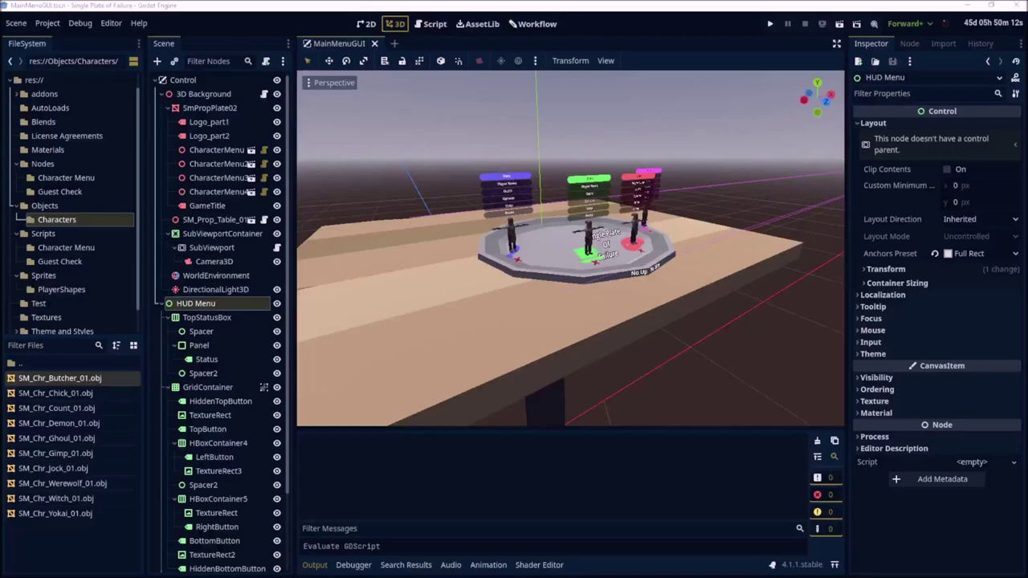
Face the plate in 3D, preview the 2D HUD, and move up to the Objects folder.
{"action": "mouse_move", "coordinate": [559, 167]}
{"action": "right_mouse_down"}
{"action": "mouse_move", "coordinate": [605, 154]}
{"action": "mouse_move", "coordinate": [573, 184]}
{"action": "right_mouse_up"}
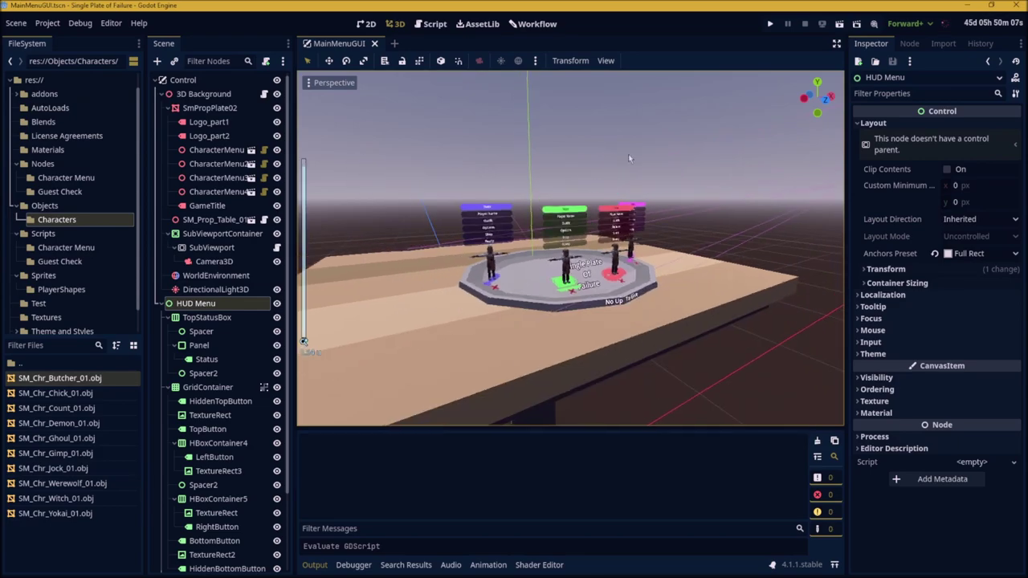
{"action": "right_click_drag", "start_coordinate": [305, 344], "coordinate": [303, 341]}
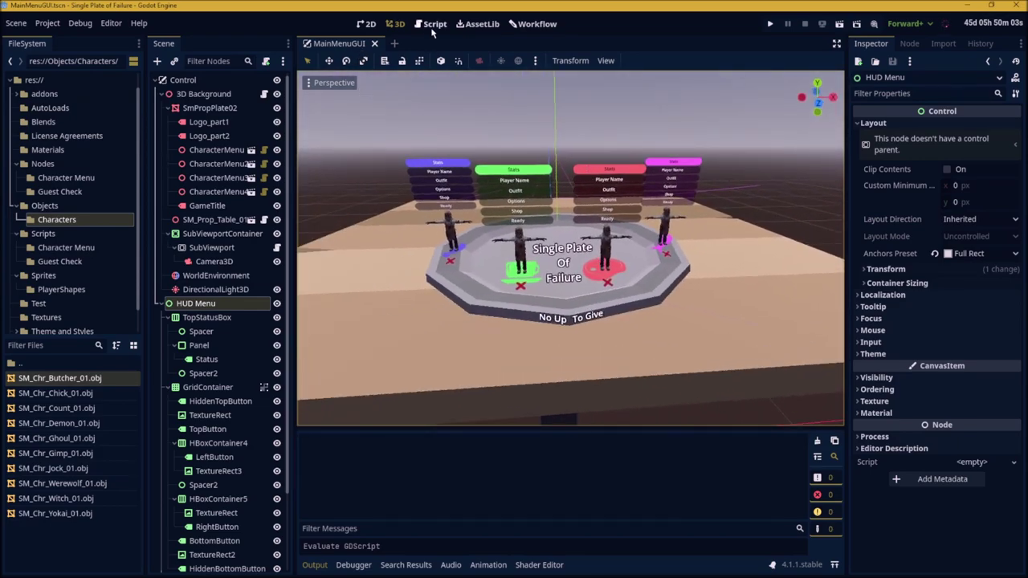
{"action": "left_click", "coordinate": [368, 24]}
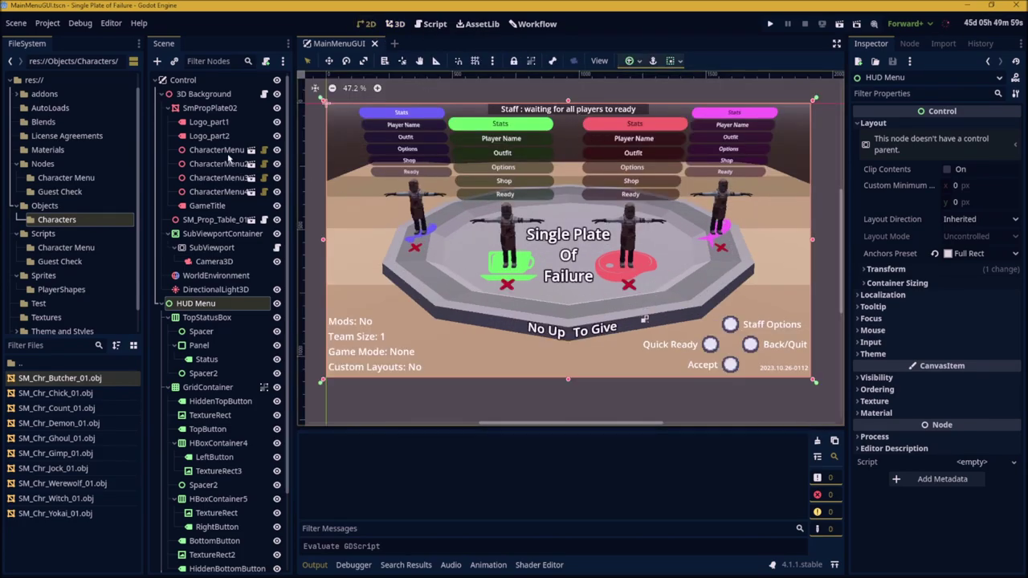
{"action": "scroll", "coordinate": [229, 158], "scroll_direction": "down", "scroll_amount": 3}
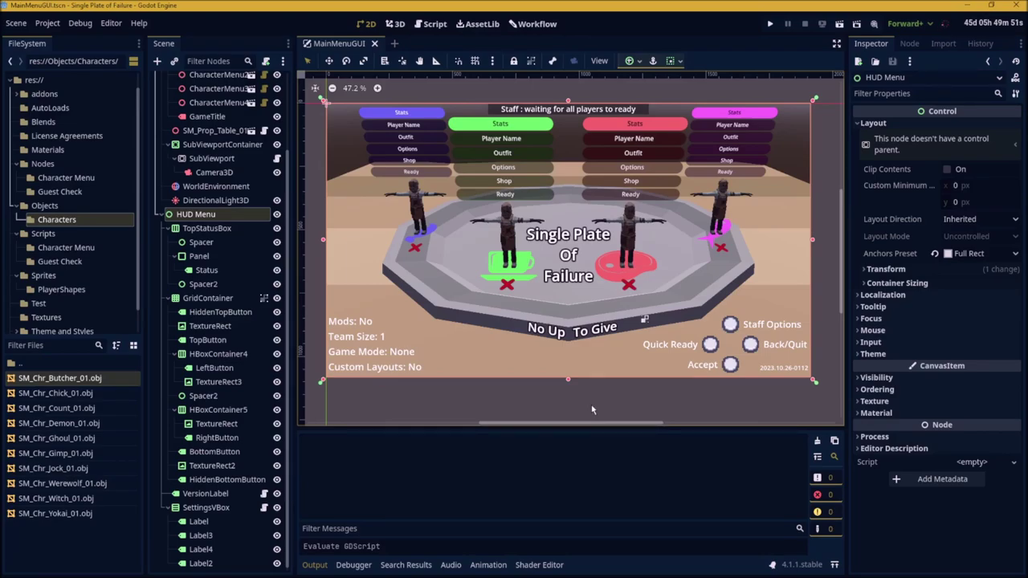
{"action": "left_click", "coordinate": [393, 24]}
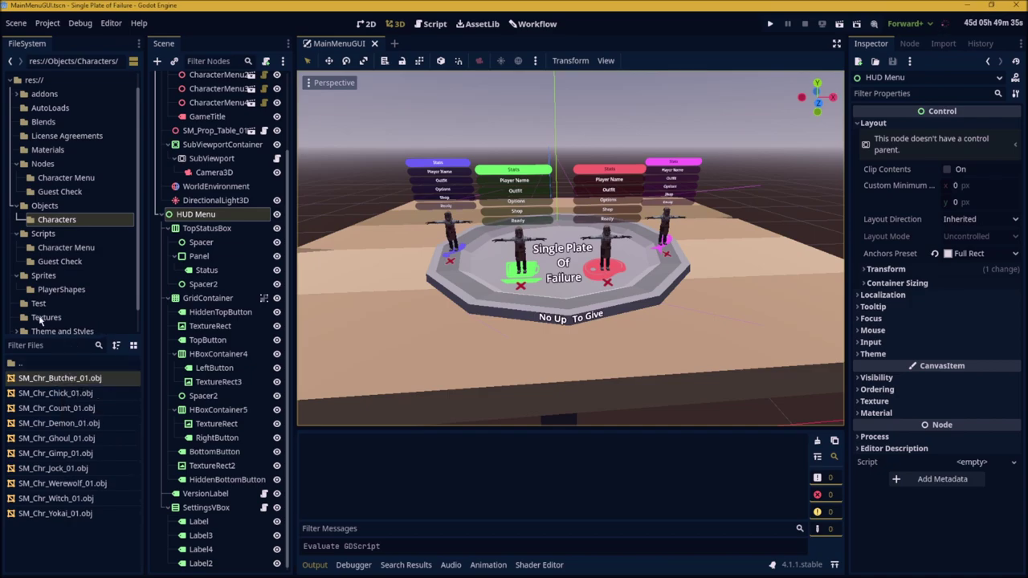
{"action": "double_click", "coordinate": [34, 365]}
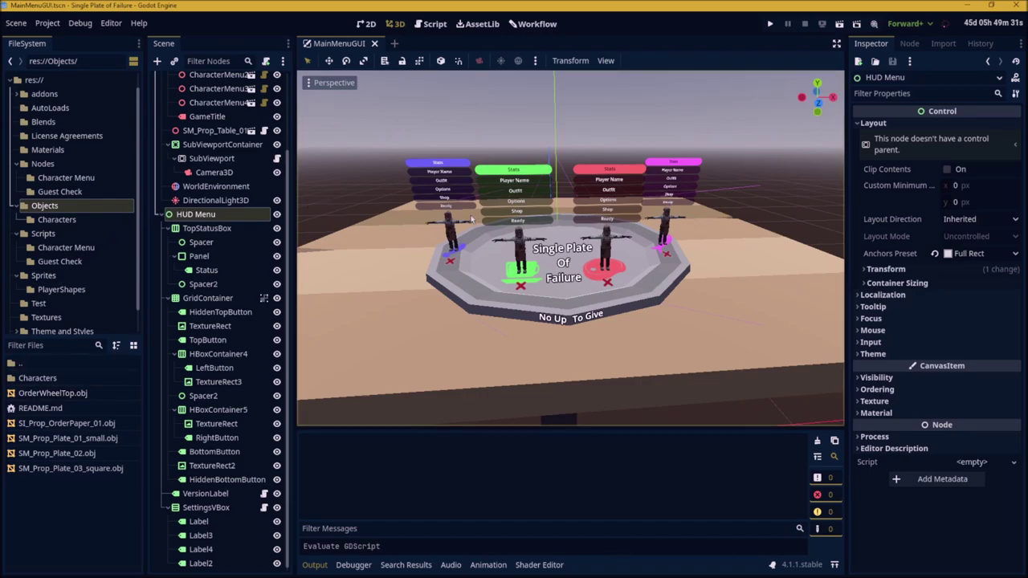
{"action": "left_click", "coordinate": [368, 24]}
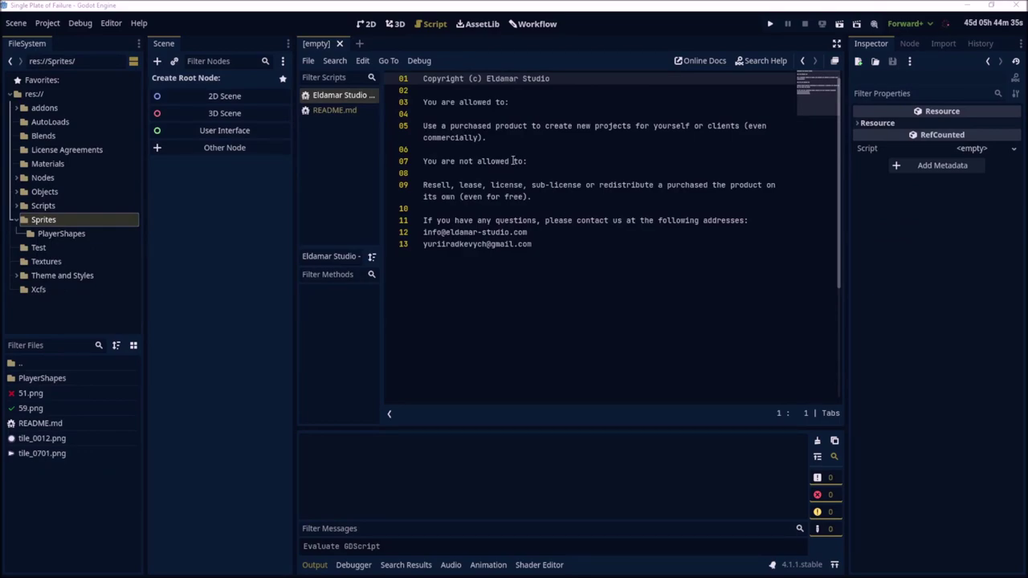
Browse the License Agreements and Sprites folders and open the Sprites README.md.
{"action": "left_click", "coordinate": [694, 107]}
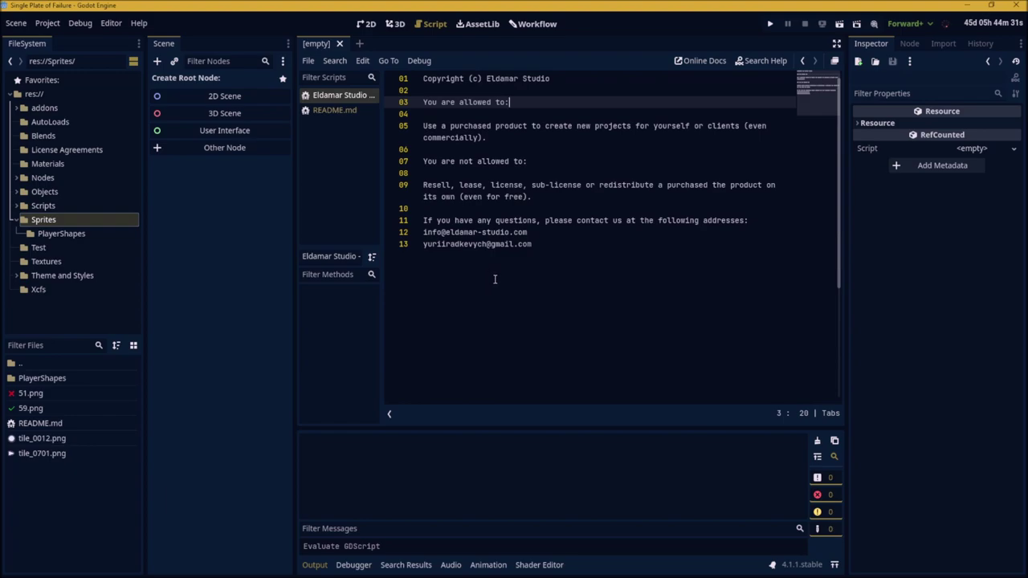
{"action": "left_click", "coordinate": [58, 152]}
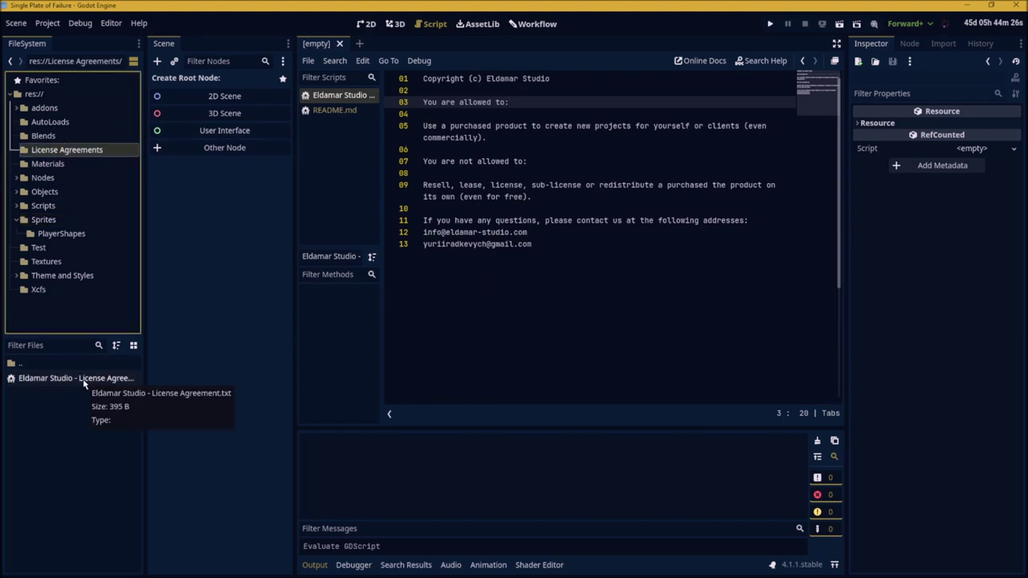
{"action": "left_click", "coordinate": [83, 384]}
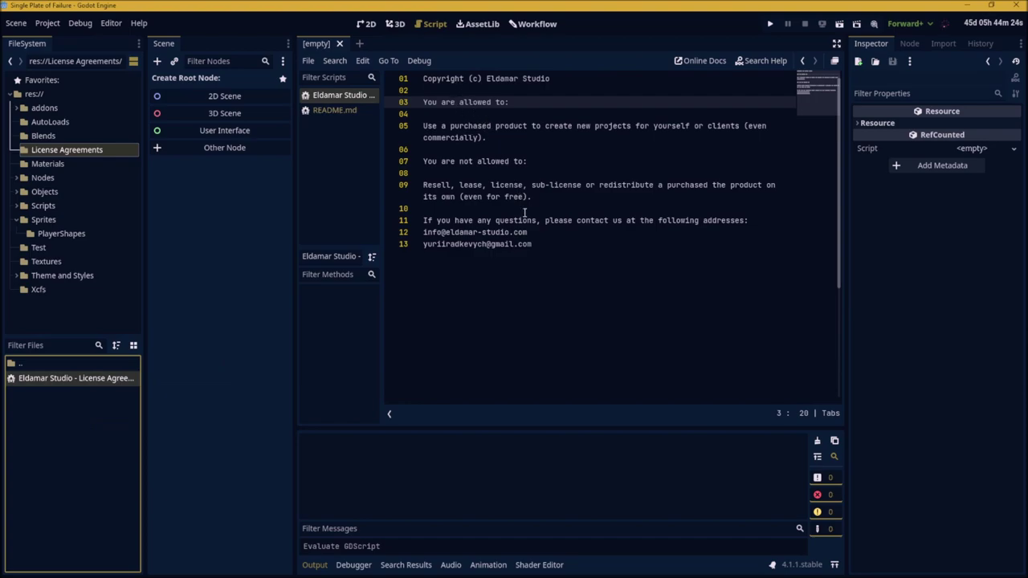
{"action": "left_click", "coordinate": [68, 220]}
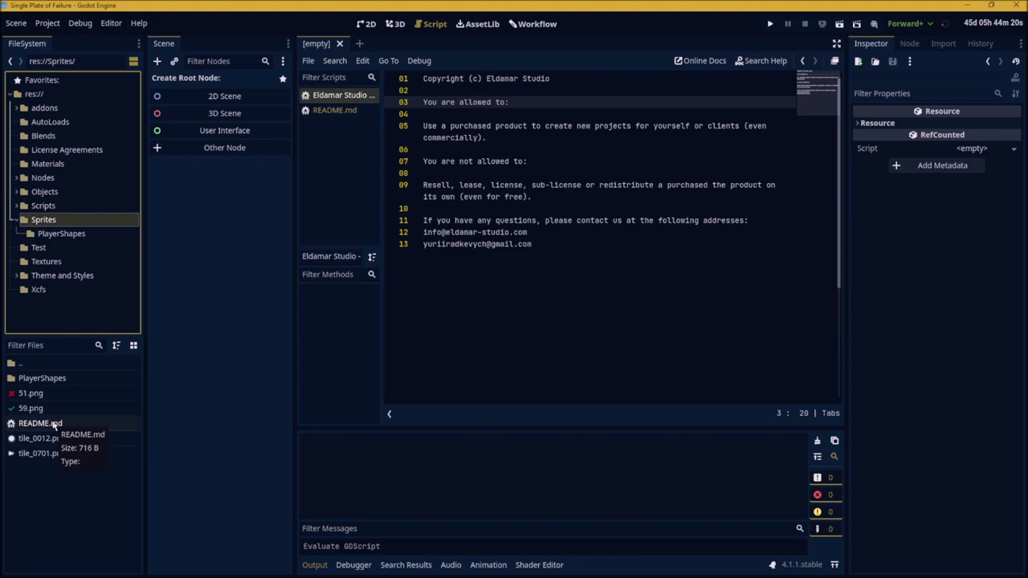
{"action": "left_click", "coordinate": [40, 423]}
{"action": "left_click", "coordinate": [335, 110]}
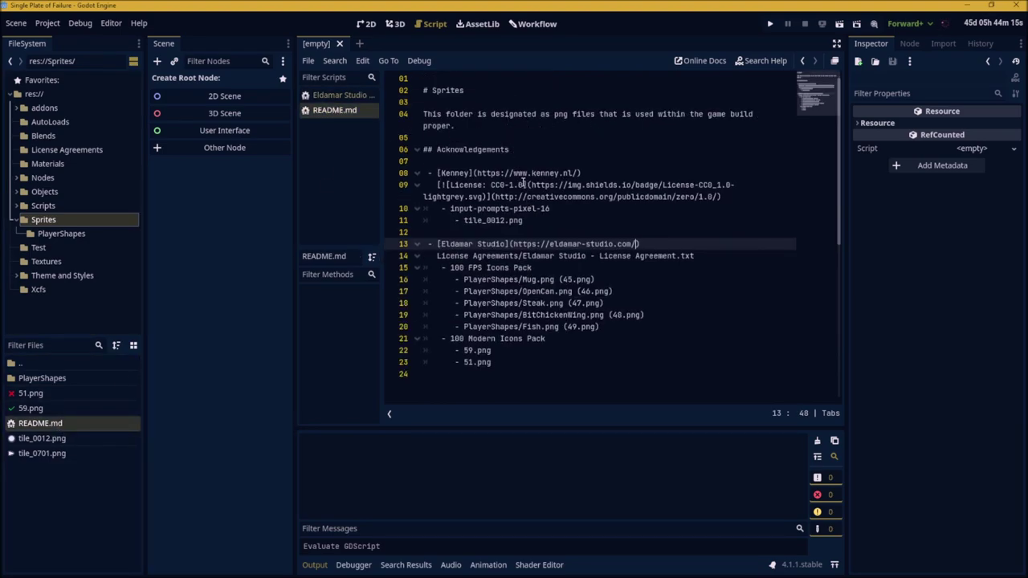
Highlight the Kenney and Eldamar Studio acknowledgement lines and the Fish icon file name.
{"action": "left_click_drag", "start_coordinate": [429, 173], "coordinate": [569, 222]}
{"action": "left_click", "coordinate": [567, 223]}
{"action": "mouse_move", "coordinate": [495, 253]}
{"action": "left_mouse_down"}
{"action": "mouse_move", "coordinate": [562, 329]}
{"action": "mouse_move", "coordinate": [595, 327]}
{"action": "left_mouse_up"}
{"action": "left_click", "coordinate": [562, 341]}
{"action": "left_click_drag", "start_coordinate": [520, 327], "coordinate": [558, 326]}
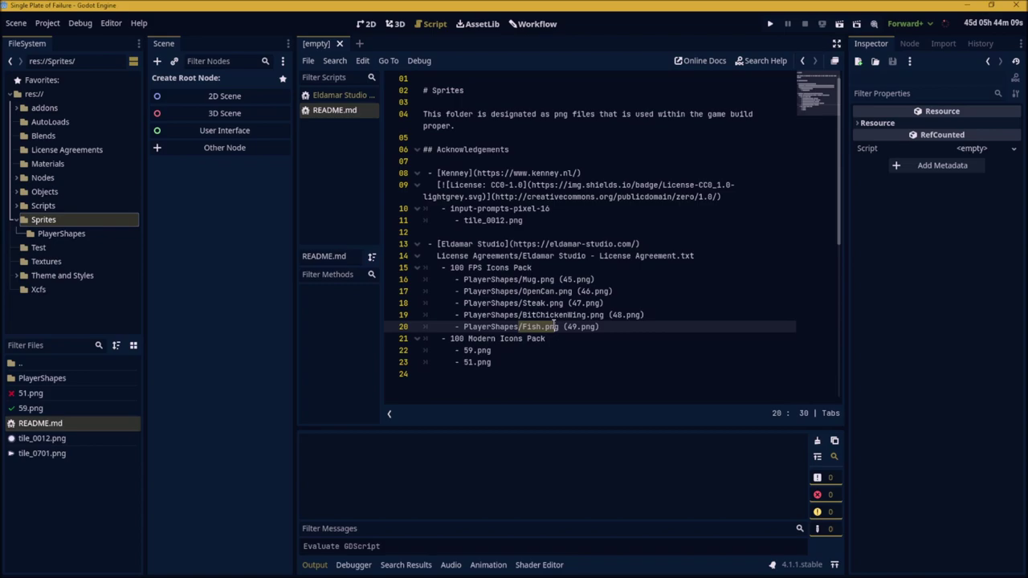
{"action": "left_click", "coordinate": [530, 303]}
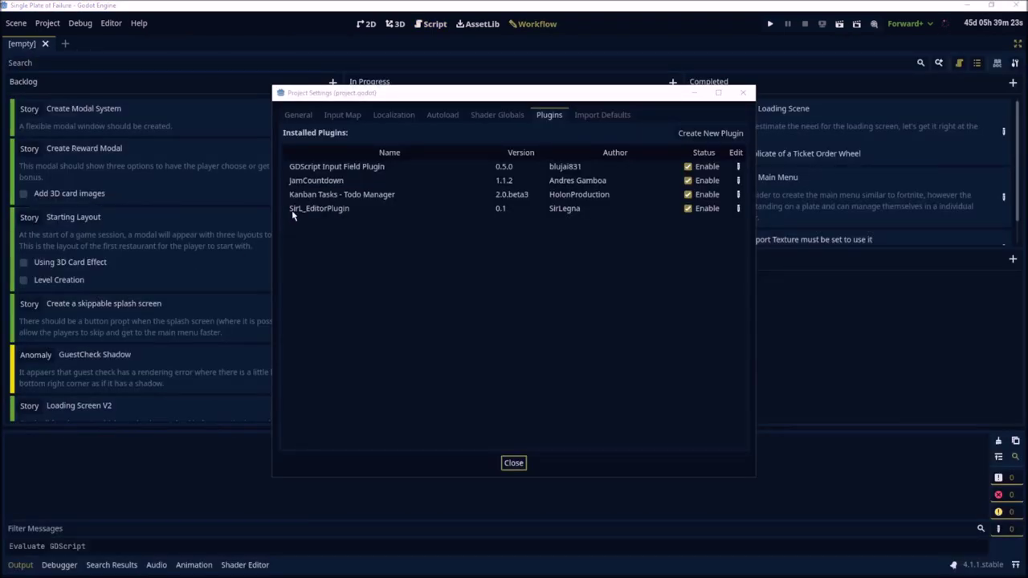
Check the Kanban Tasks plugin entry in Plugins, then close Project Settings.
{"action": "left_click", "coordinate": [319, 198]}
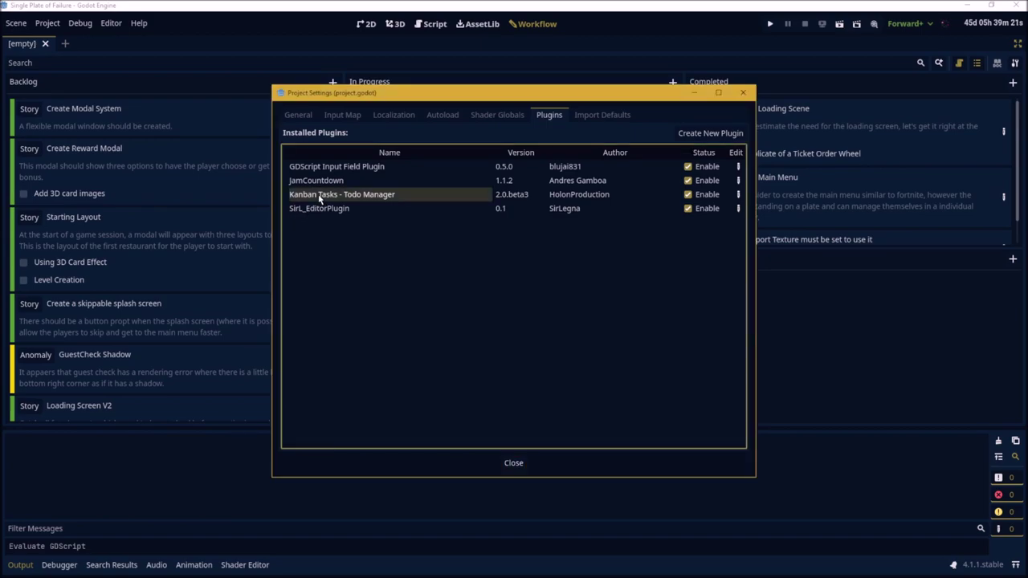
{"action": "mouse_move", "coordinate": [462, 196]}
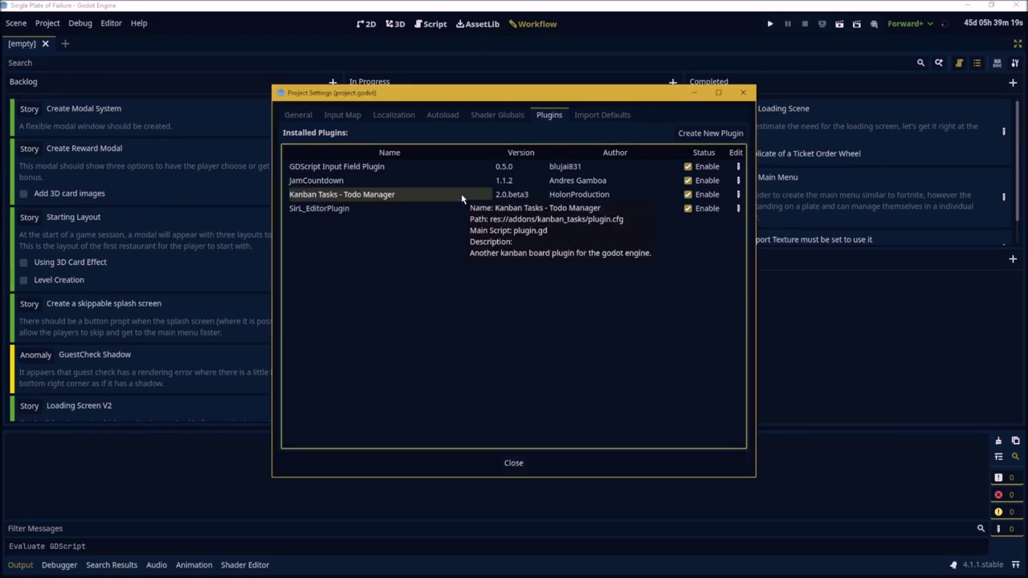
{"action": "left_click", "coordinate": [513, 463]}
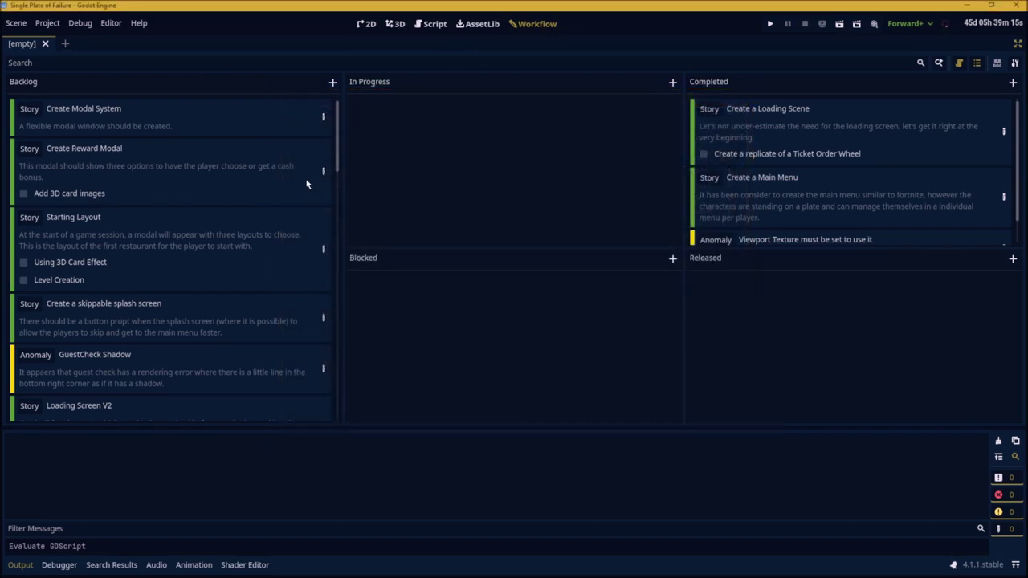
{"action": "left_click", "coordinate": [202, 111]}
{"action": "double_click", "coordinate": [205, 120]}
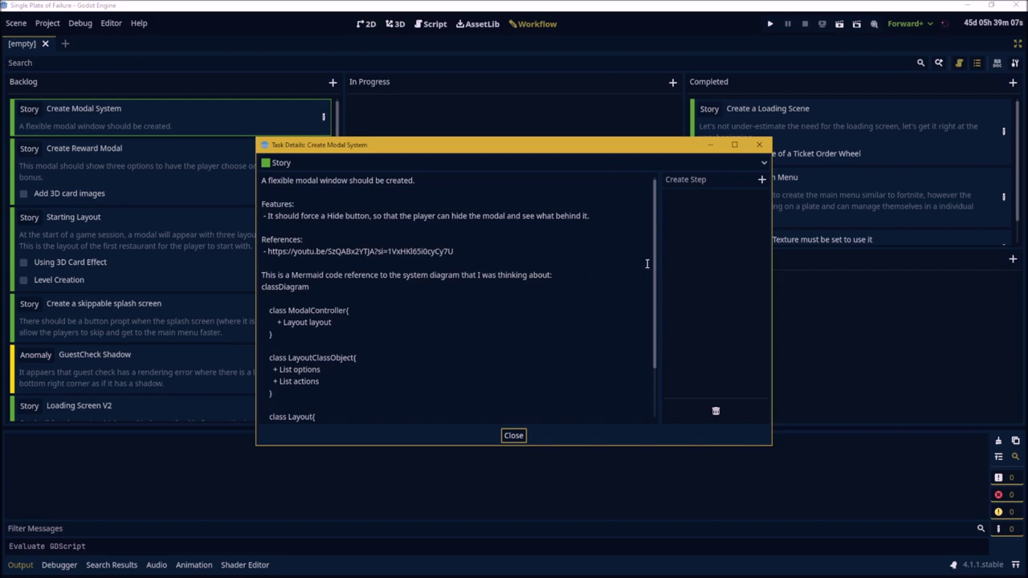
{"action": "left_click_drag", "start_coordinate": [654, 254], "coordinate": [650, 300]}
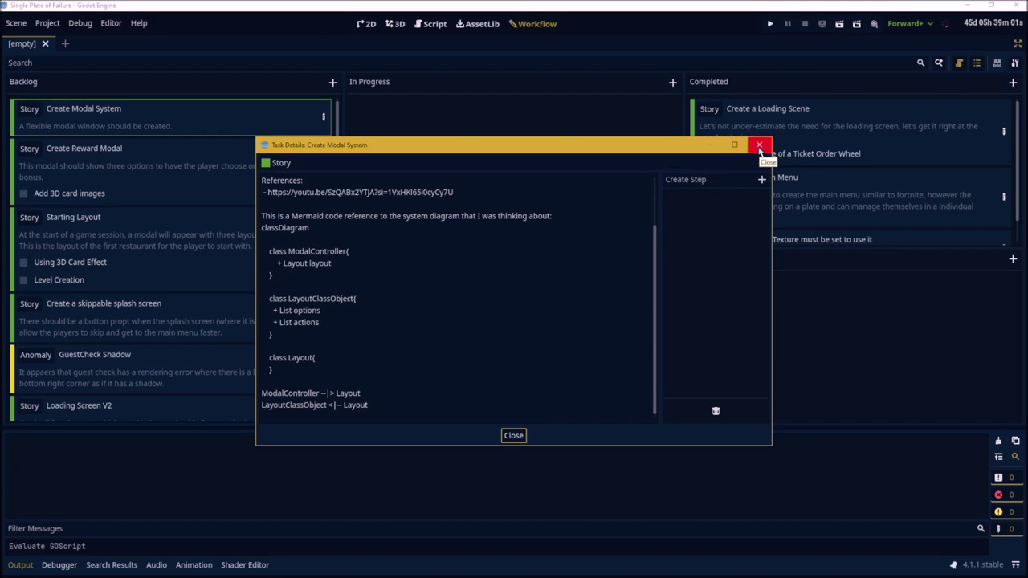
{"action": "left_click", "coordinate": [657, 204]}
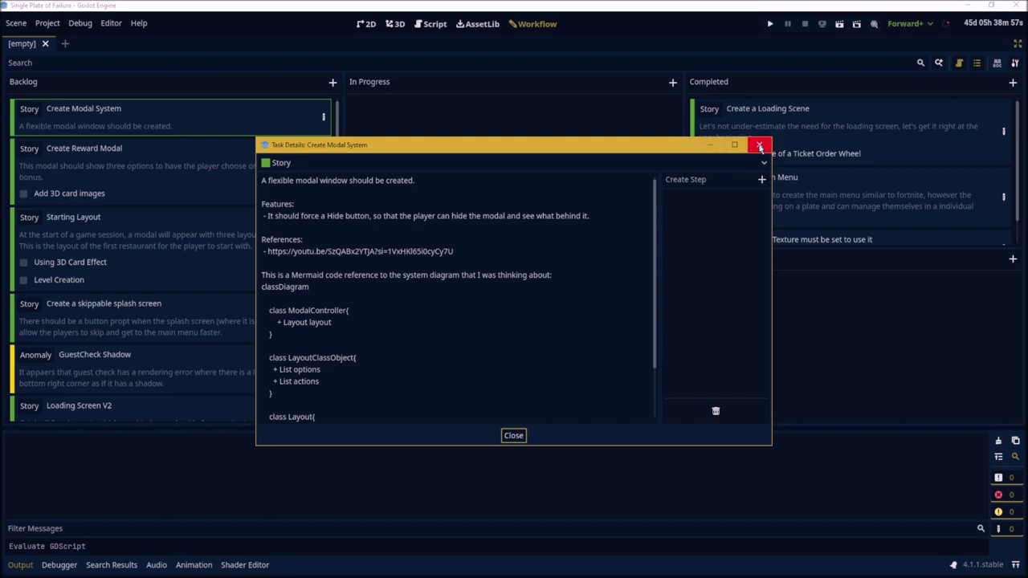
{"action": "left_click", "coordinate": [760, 147]}
{"action": "double_click", "coordinate": [245, 166]}
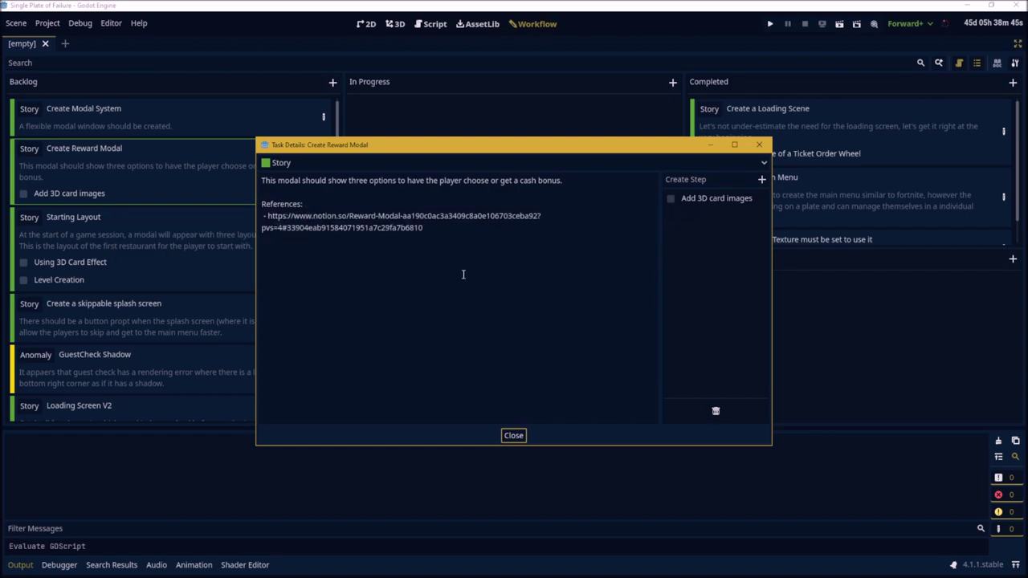
{"action": "left_click", "coordinate": [513, 435]}
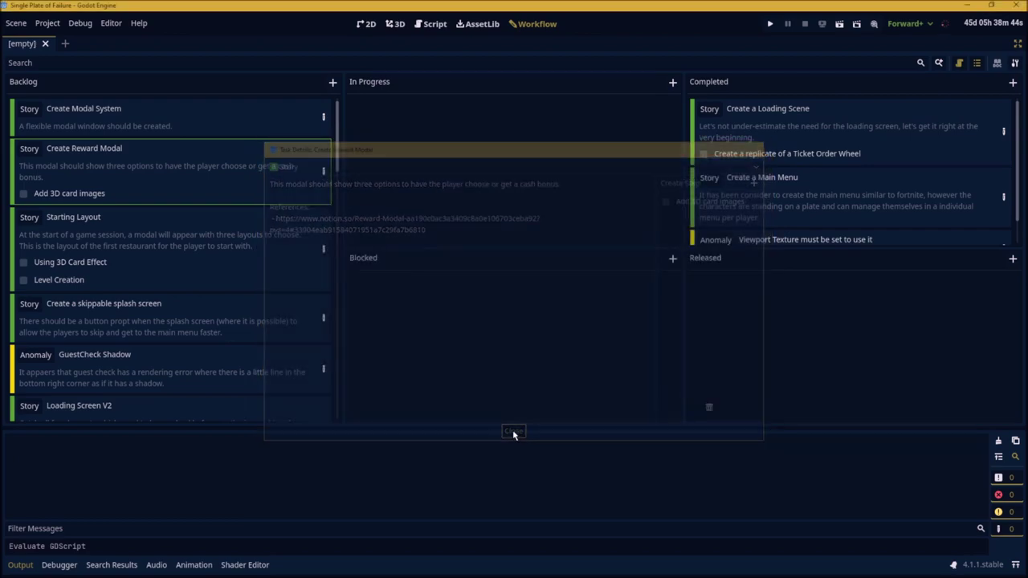
{"action": "left_click", "coordinate": [250, 229]}
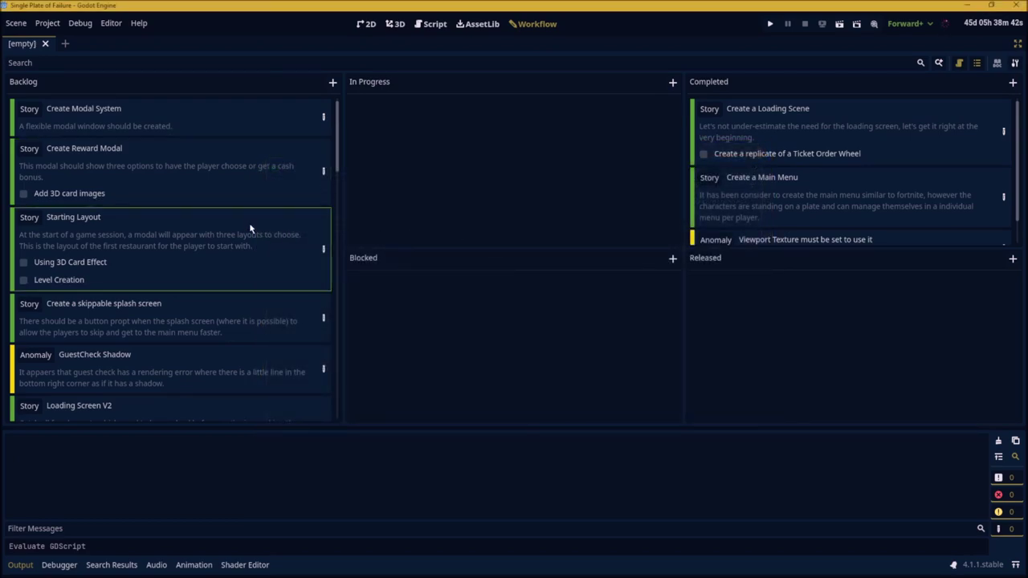
{"action": "double_click", "coordinate": [226, 231]}
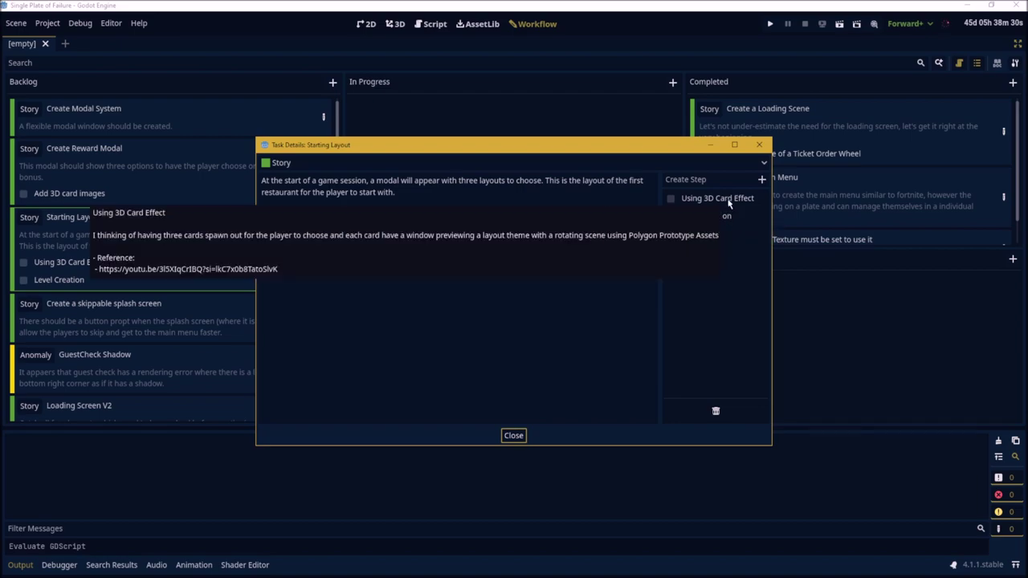
{"action": "left_click", "coordinate": [513, 436]}
{"action": "scroll", "coordinate": [230, 330], "scroll_direction": "down", "scroll_amount": 1}
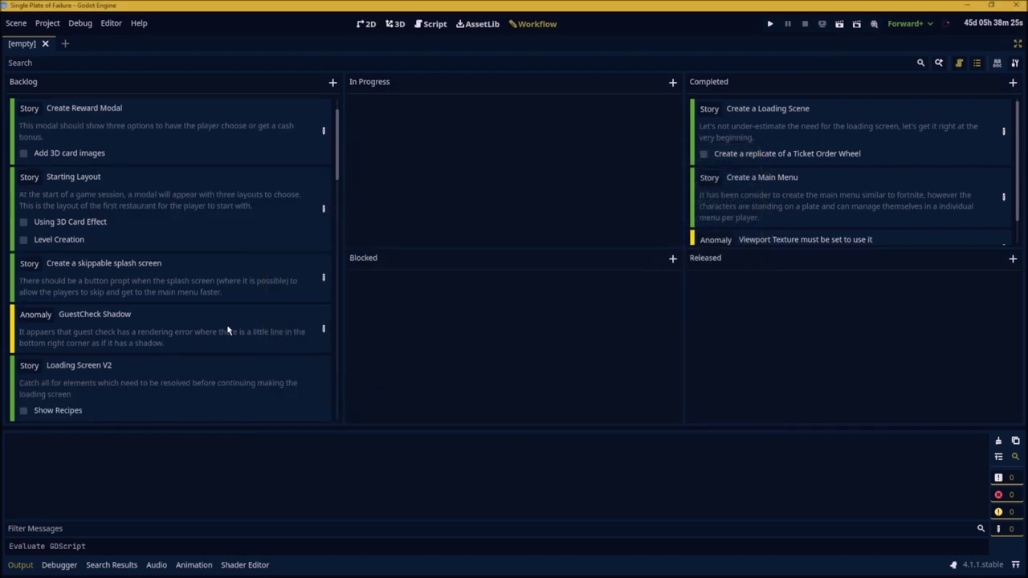
{"action": "scroll", "coordinate": [228, 347], "scroll_direction": "down", "scroll_amount": 3}
{"action": "scroll", "coordinate": [228, 347], "scroll_direction": "down", "scroll_amount": 3}
{"action": "scroll", "coordinate": [204, 354], "scroll_direction": "down", "scroll_amount": 1}
{"action": "scroll", "coordinate": [106, 281], "scroll_direction": "down", "scroll_amount": 1}
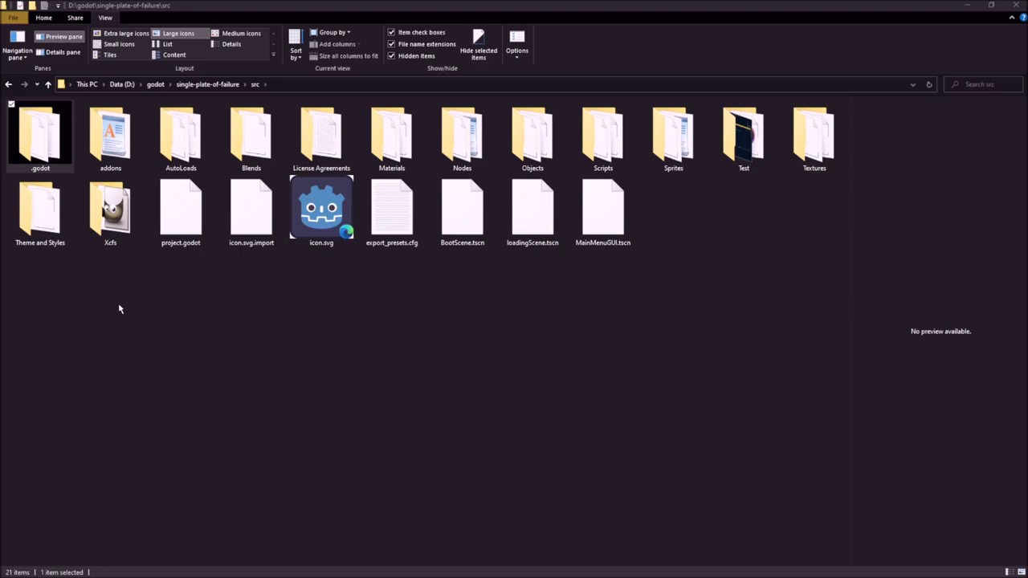
{"action": "left_click", "coordinate": [37, 129]}
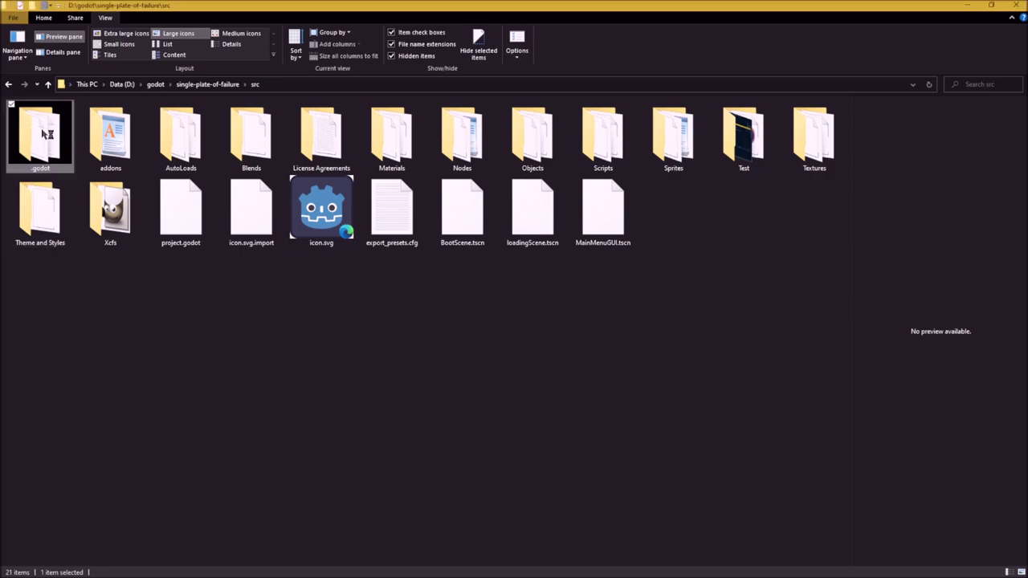
{"action": "double_click", "coordinate": [51, 138]}
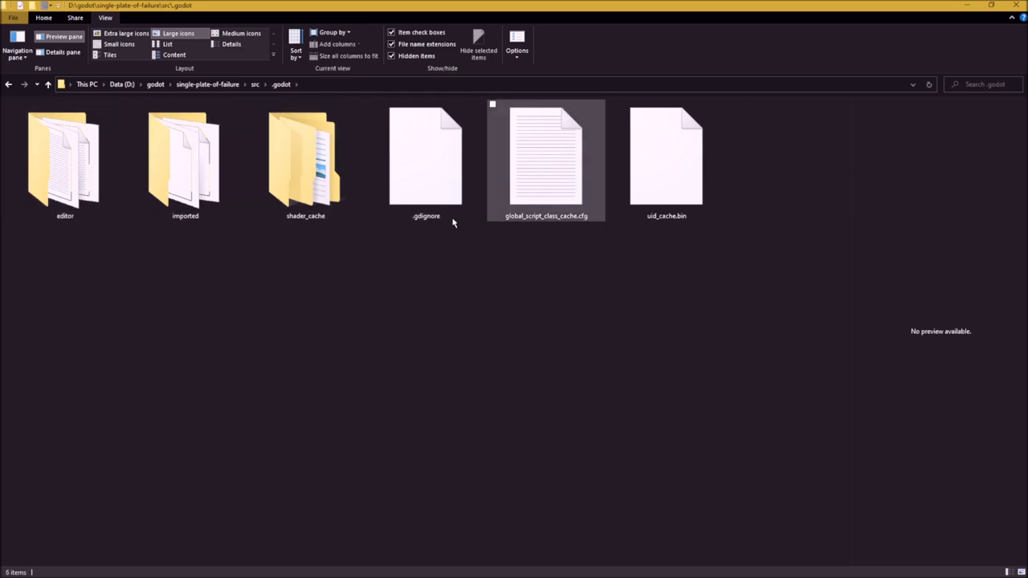
{"action": "left_click", "coordinate": [254, 84]}
{"action": "right_click", "coordinate": [46, 140]}
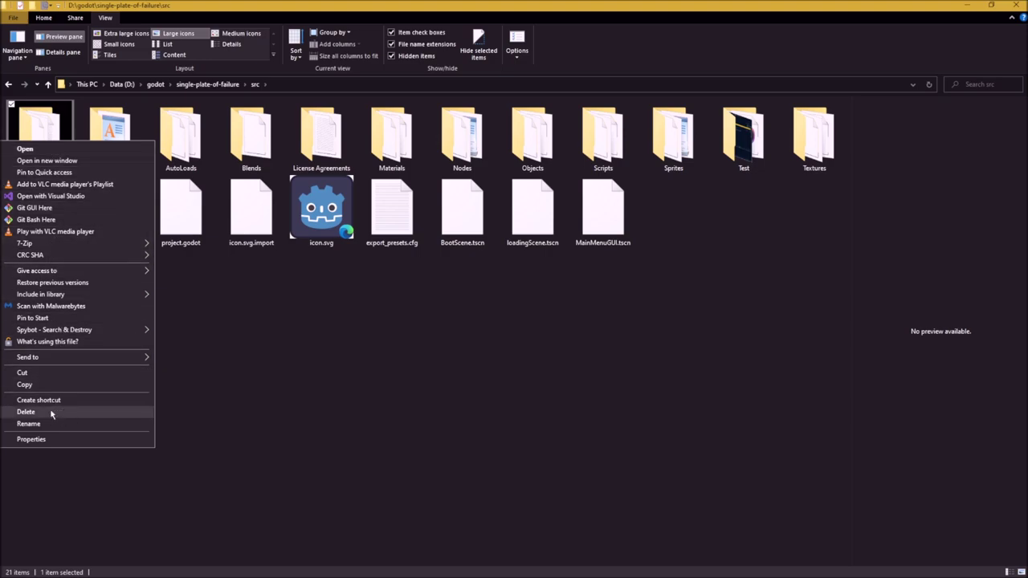
{"action": "left_click", "coordinate": [227, 391]}
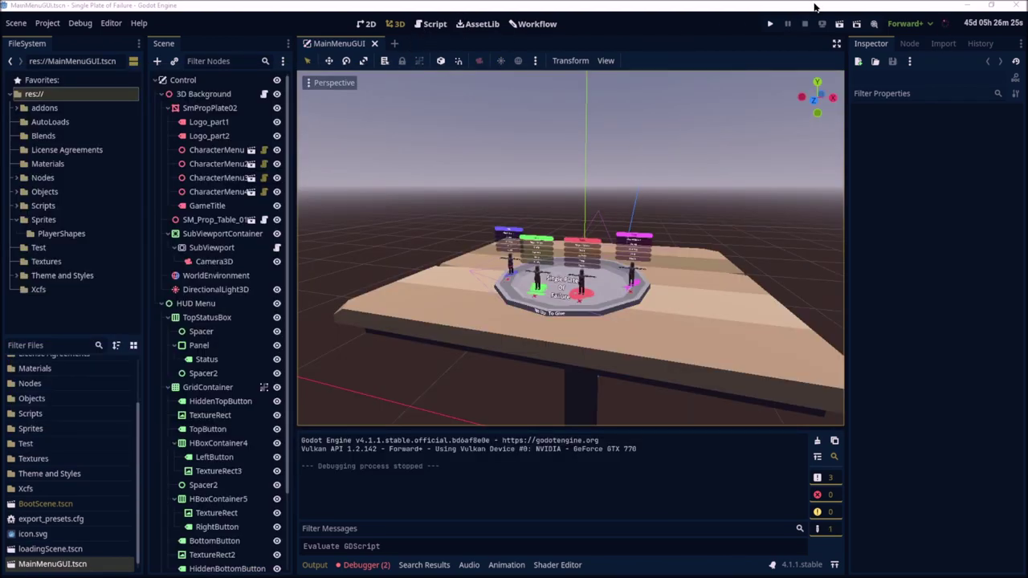
Run MainMenuGUI.tscn and move all four player menus down from Stats to Player Name.
{"action": "left_click", "coordinate": [847, 24]}
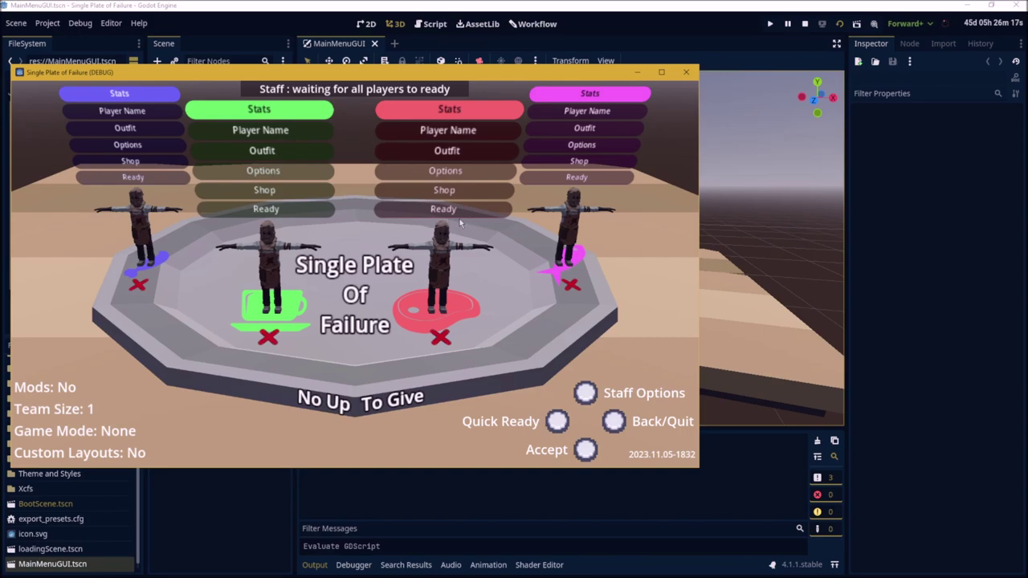
{"action": "key", "text": "Down"}
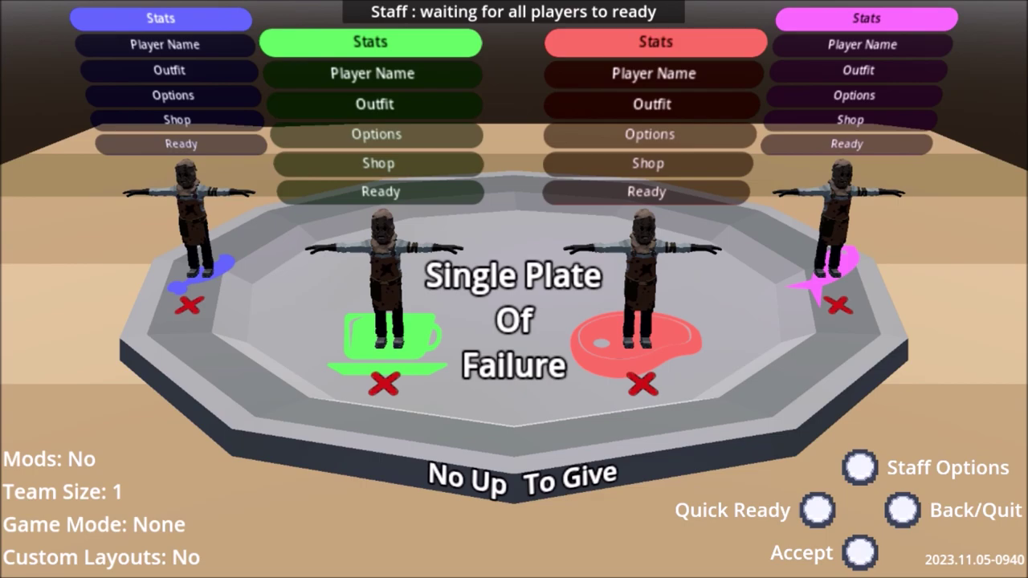
{"action": "key", "text": "Down"}
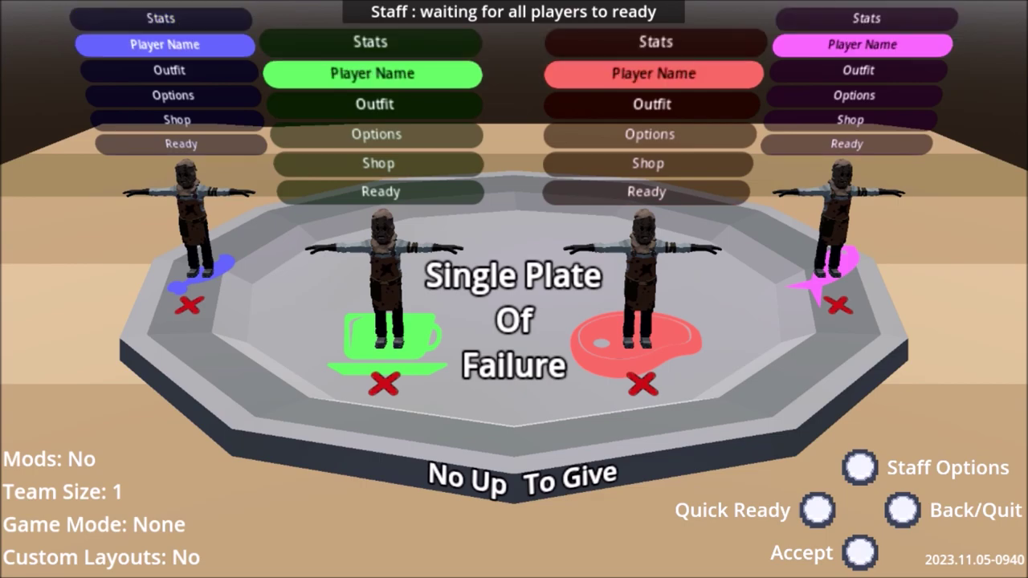